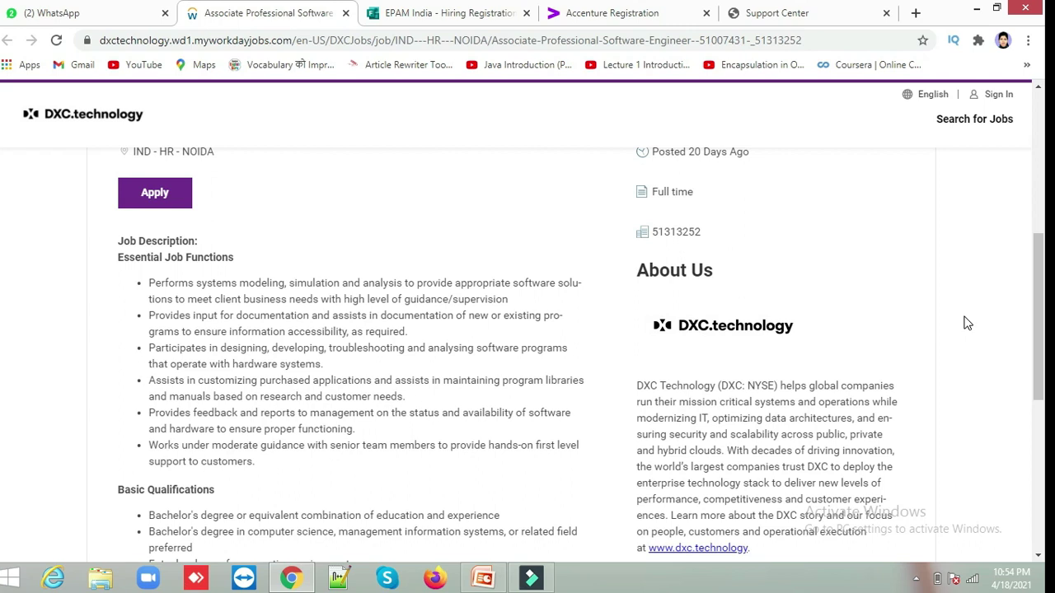
Scroll the Associate Professional Software Engineer posting to its qualifications and click Apply.
scroll(967, 323, "down", 3)
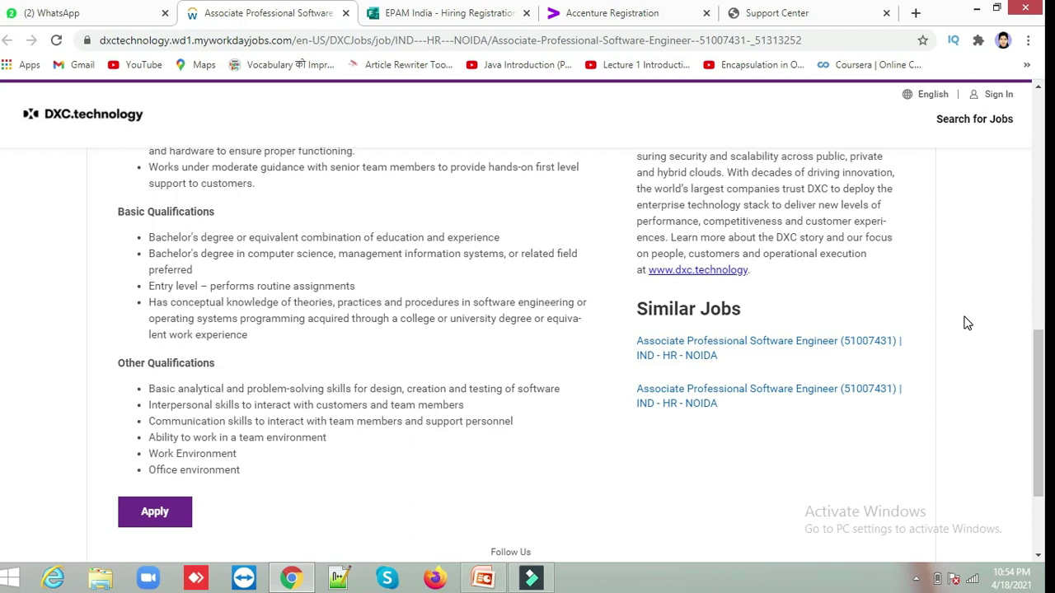
left_click(964, 318)
Start the application with Autofill with Resume, reaching the DXC sign-in page.
left_click(148, 512)
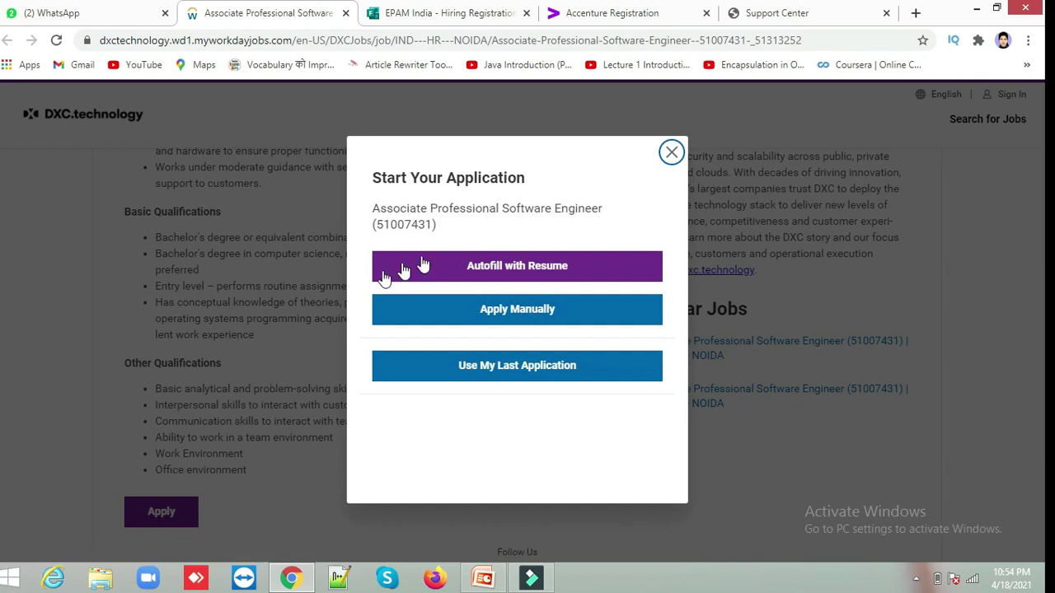
left_click(490, 273)
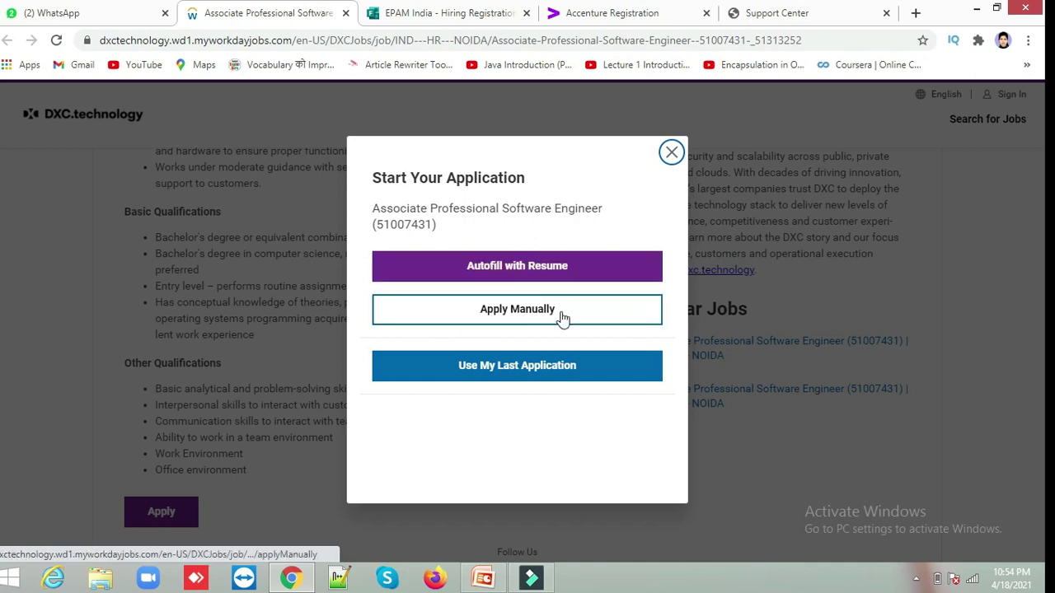
left_click(531, 273)
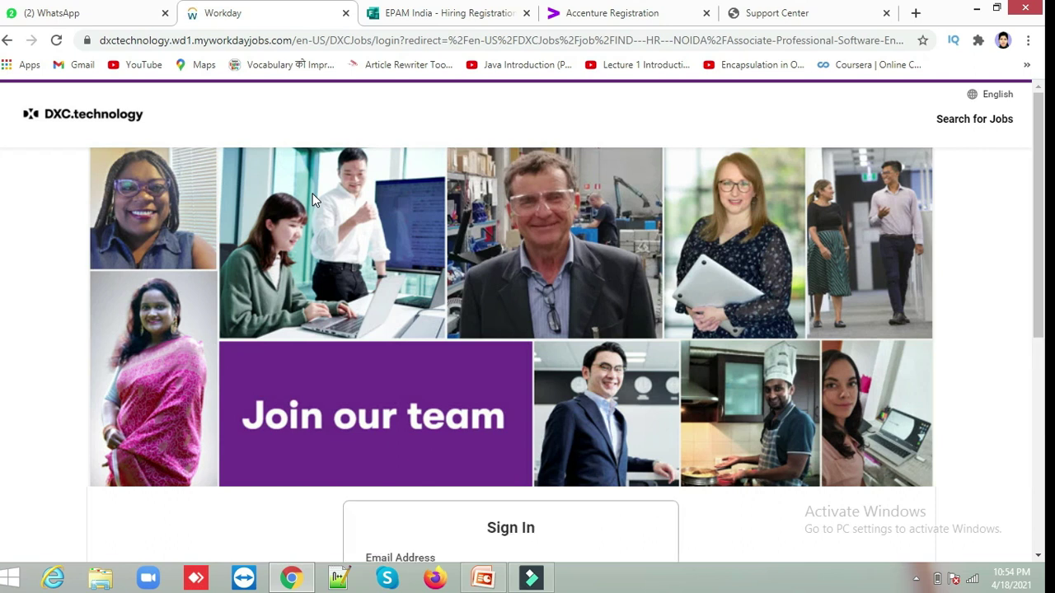
Switch to Create Account and enter the account e-mail address.
scroll(312, 195, "down", 5)
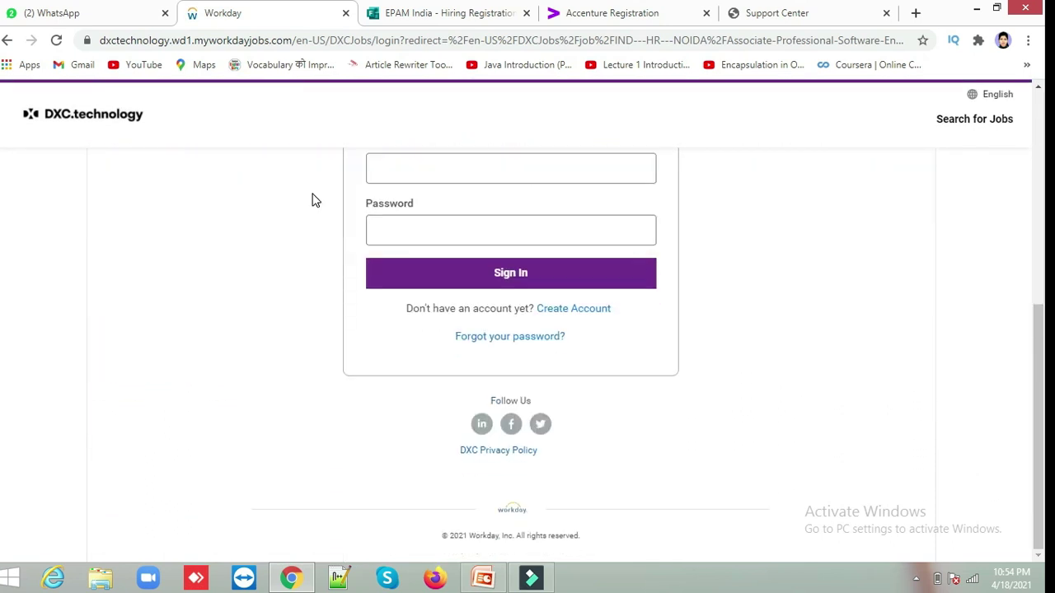
scroll(312, 199, "up", 3)
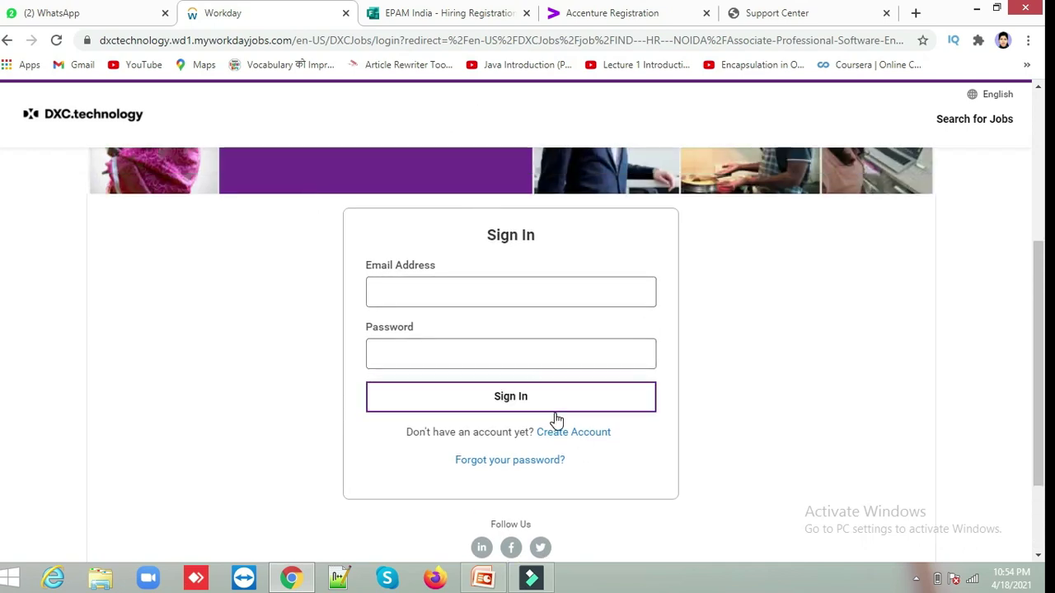
left_click(575, 435)
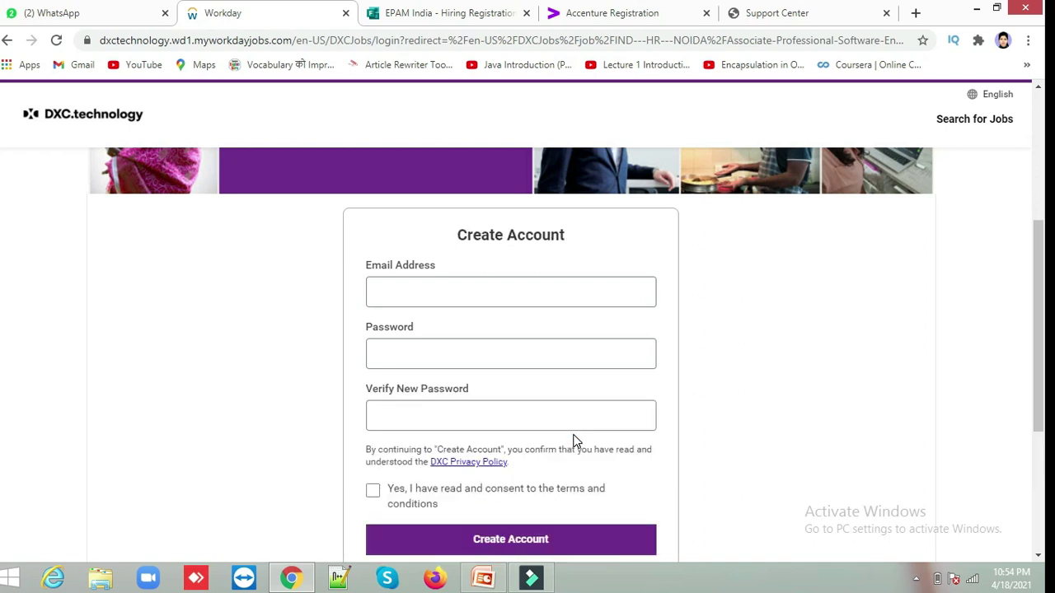
left_click(495, 294)
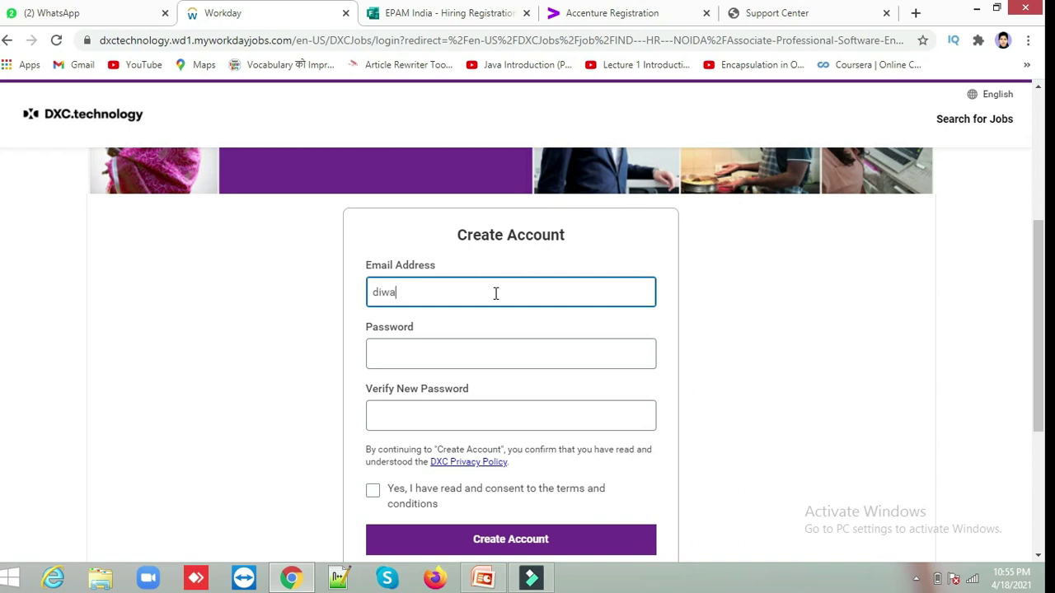
Enter and confirm the account password.
key("Tab")
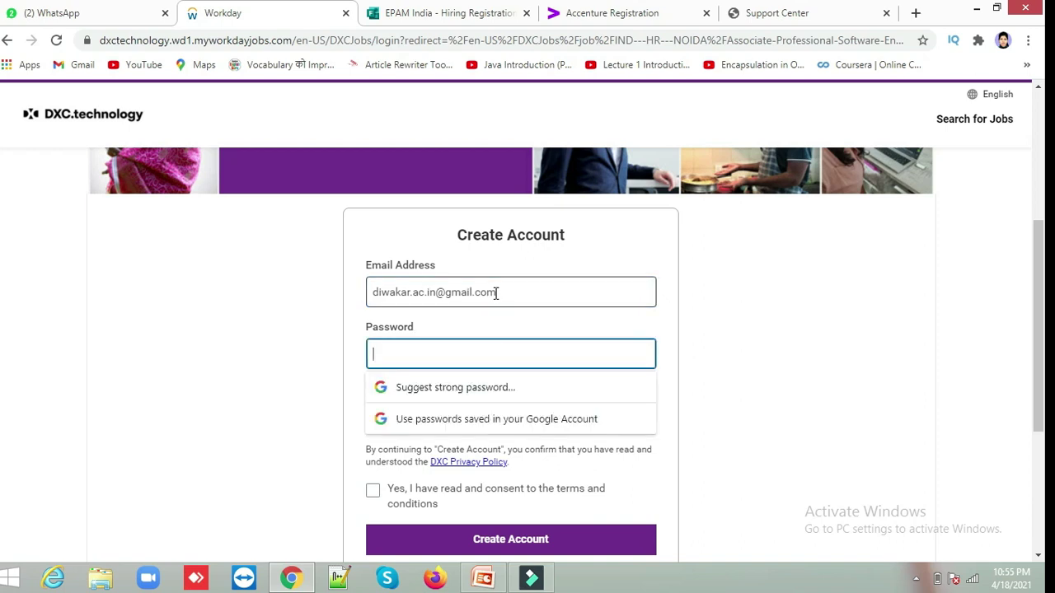
type("********")
key("ctrl+a")
key("BackSpace")
type("********")
key("Tab")
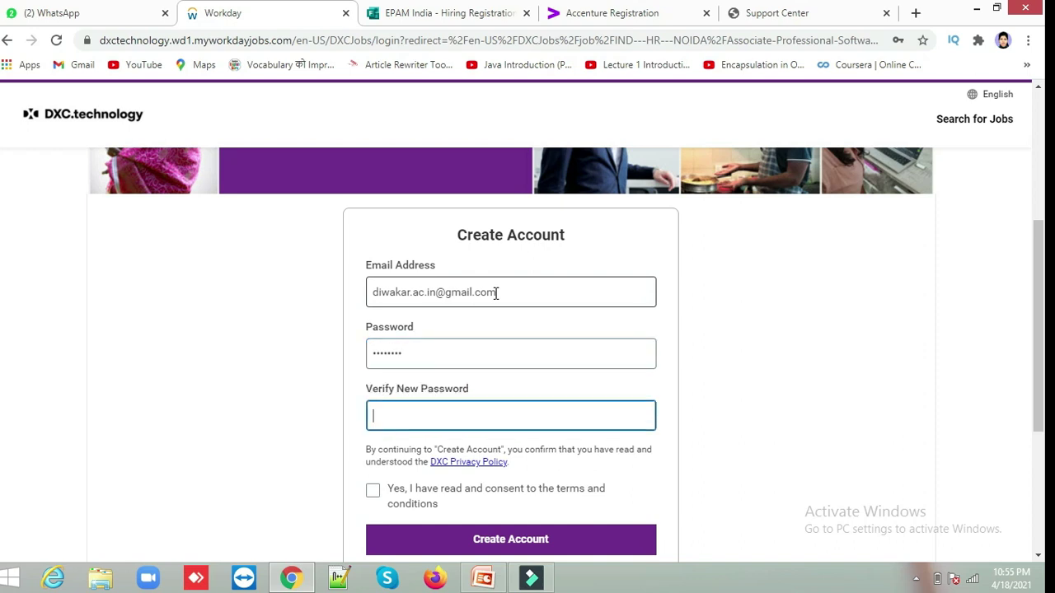
type("********")
Tick the terms and conditions consent and create the candidate account.
left_click(372, 492)
left_click(458, 540)
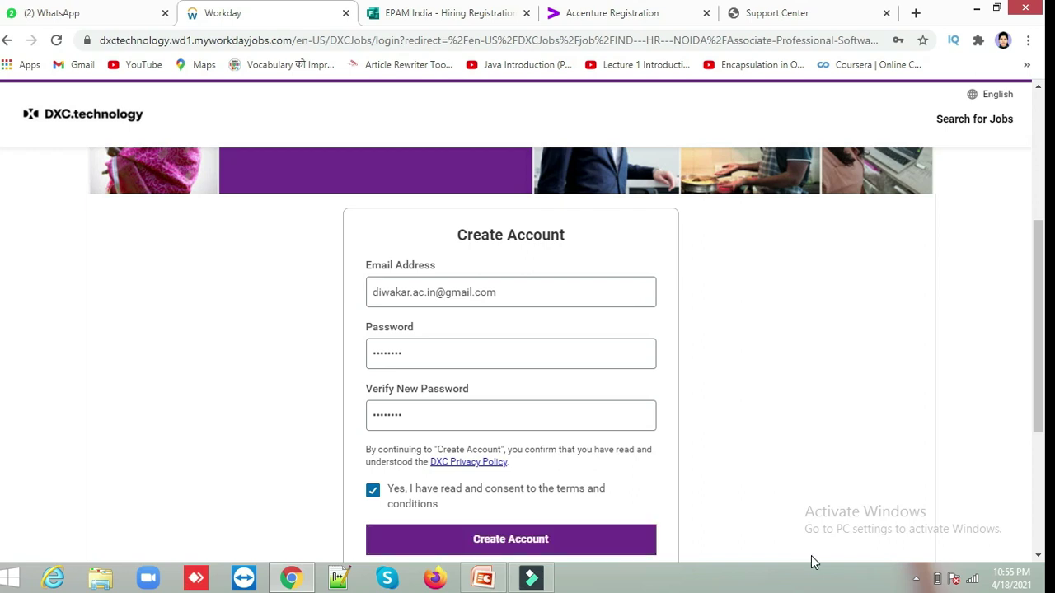
left_click_drag(1038, 416, 1038, 511)
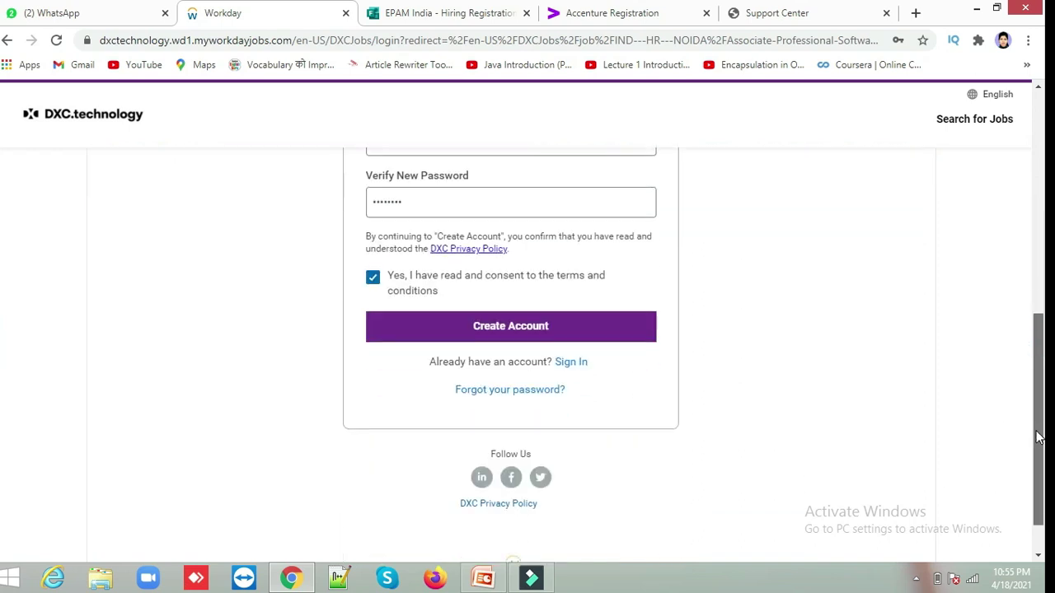
left_click(538, 326)
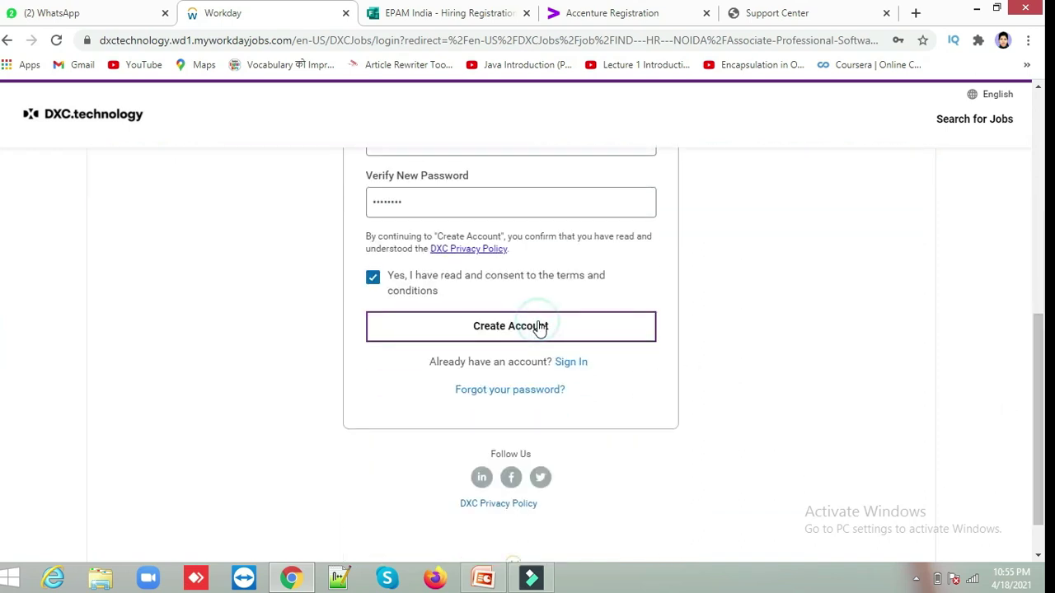
left_click(537, 327)
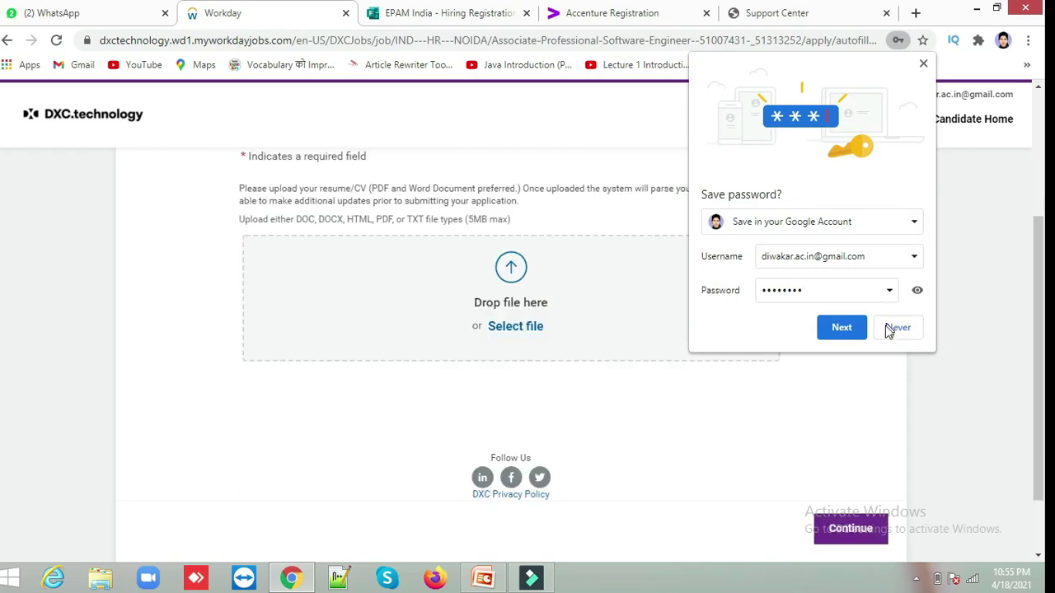
Decline saving the password, upload the resume PDF (55.09 KB) and continue to My Information.
left_click(894, 334)
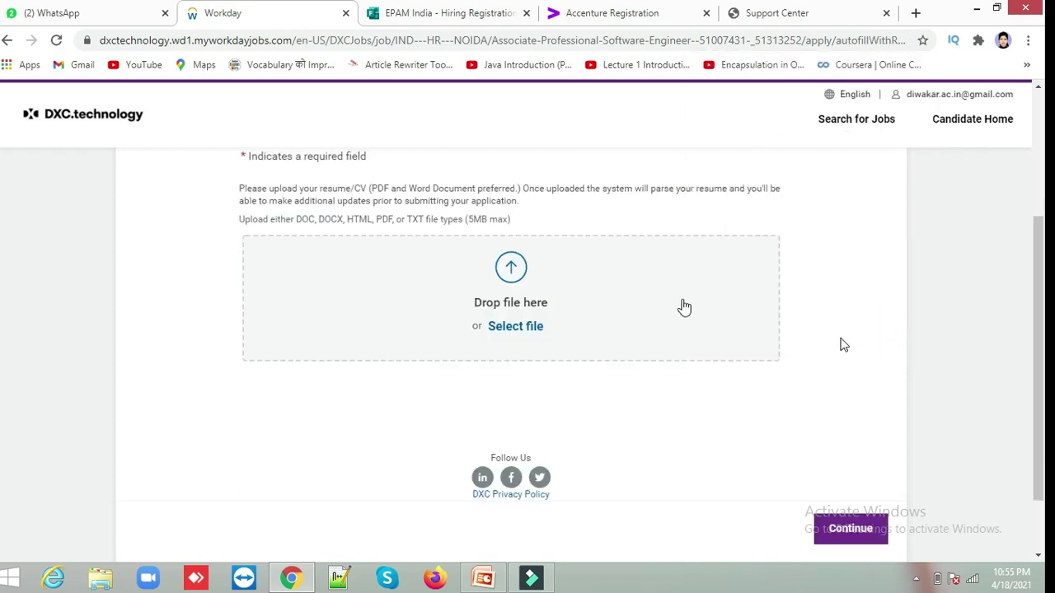
left_click(511, 268)
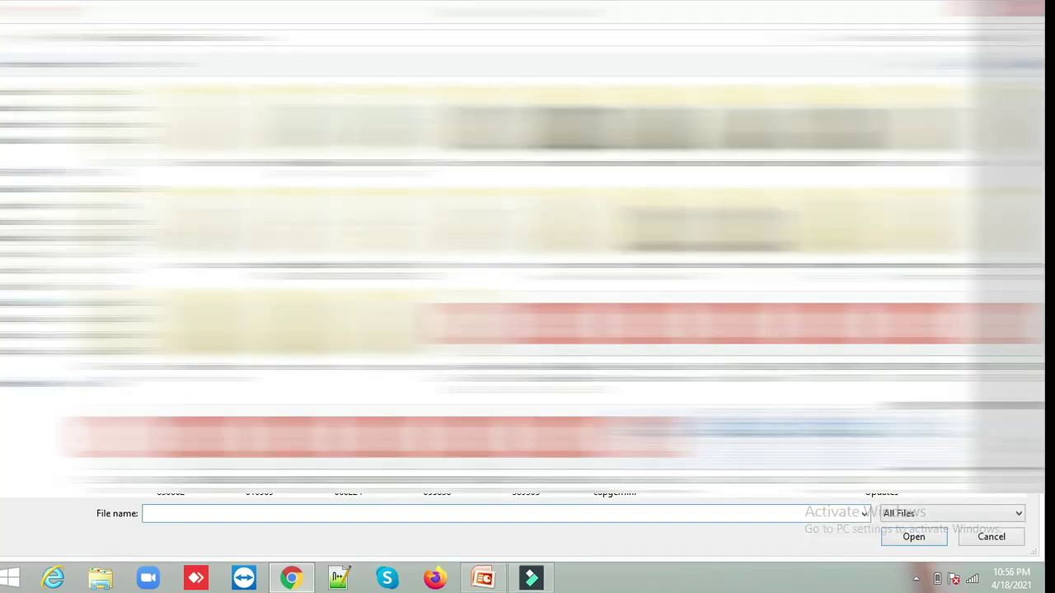
scroll(553, 289, "down", 5)
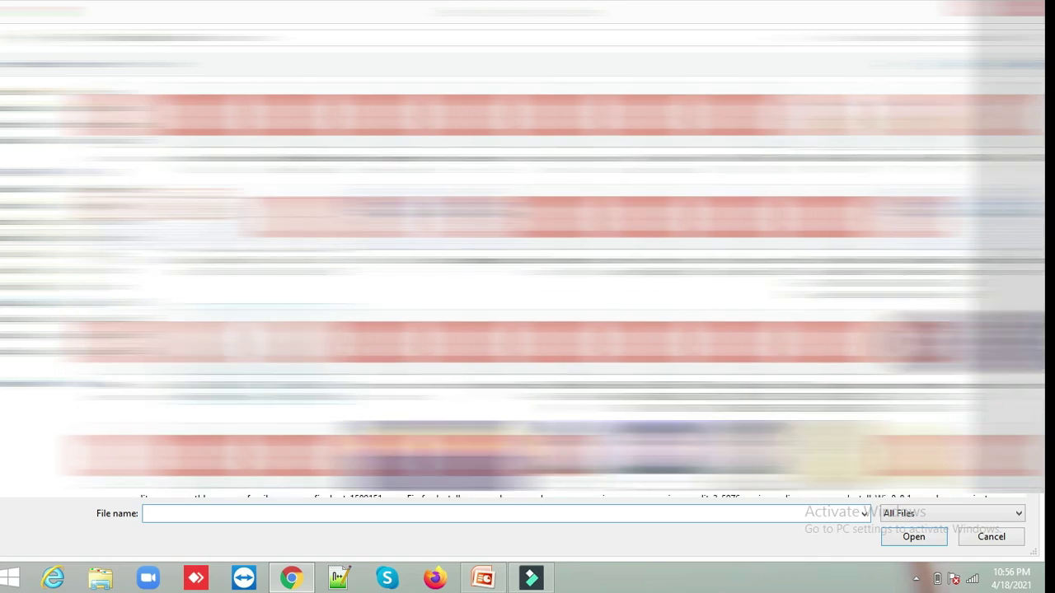
double_click(221, 306)
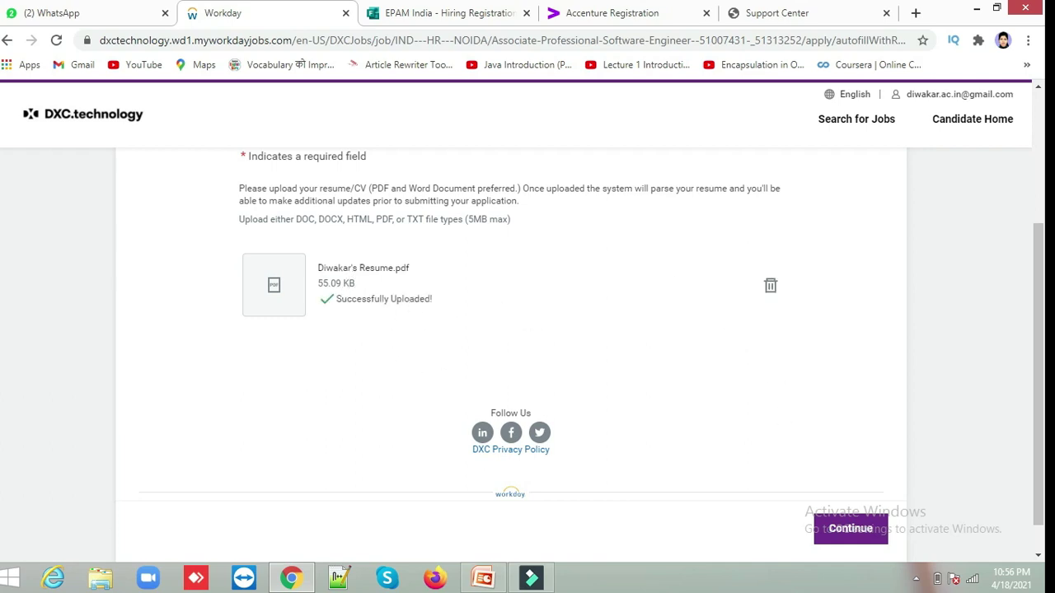
left_click(836, 540)
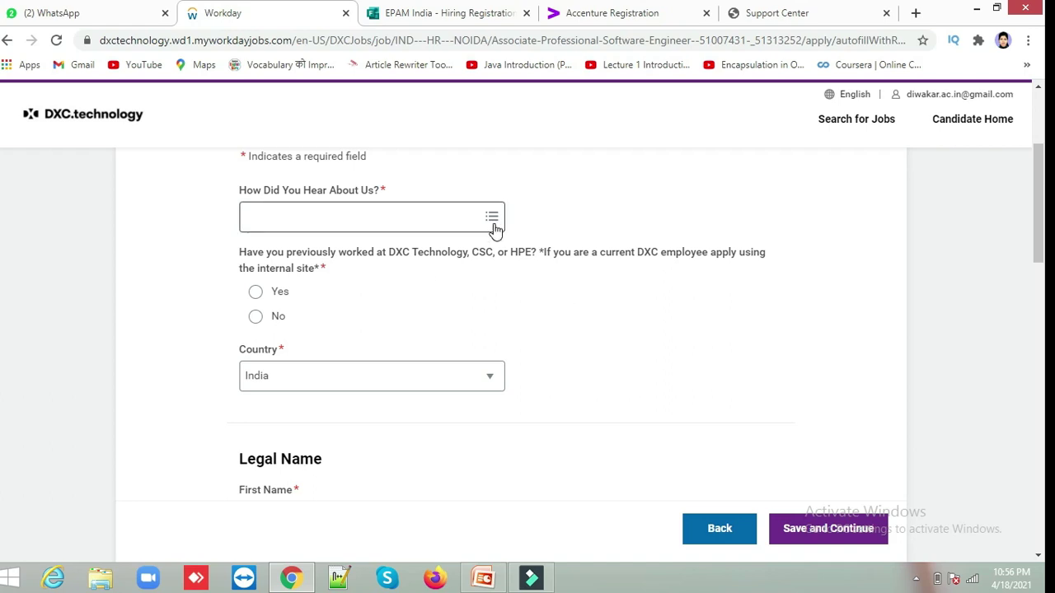
Choose Job Board > Linkedin as the referral source and answer No to previous DXC employment.
left_click(384, 218)
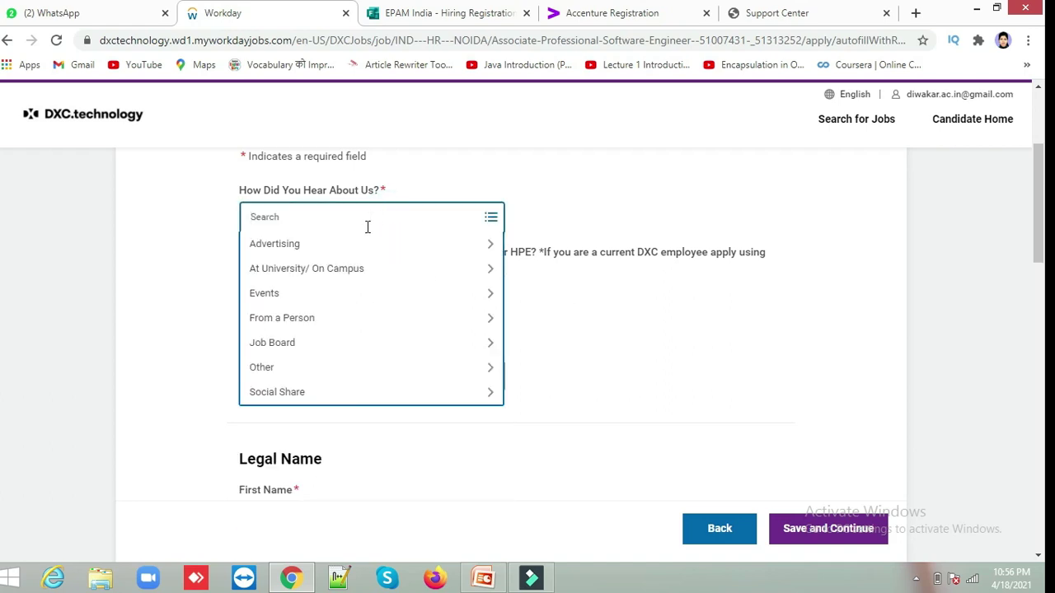
left_click(304, 344)
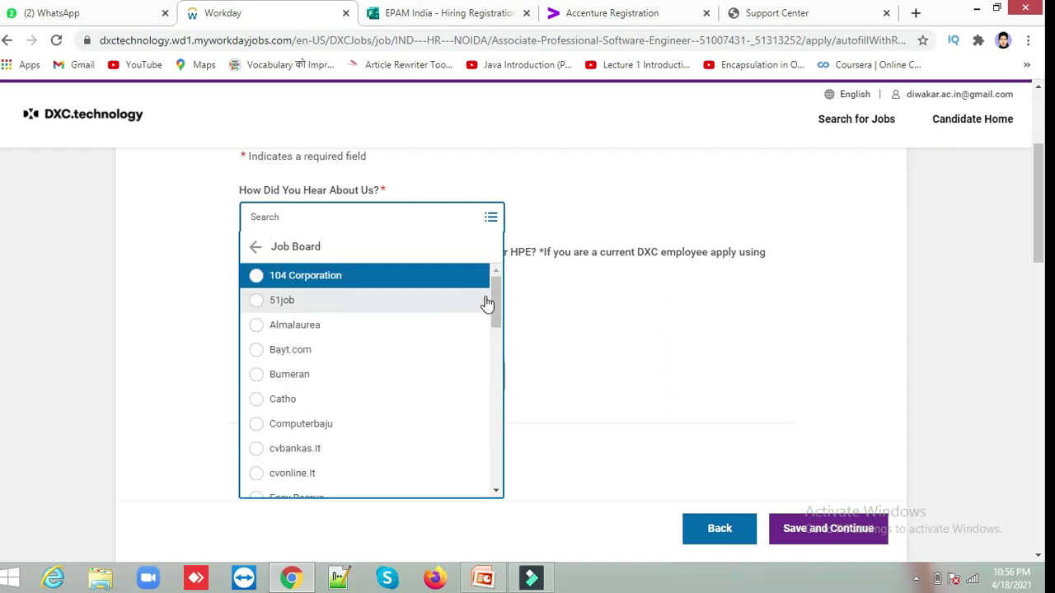
left_click_drag(500, 299, 505, 400)
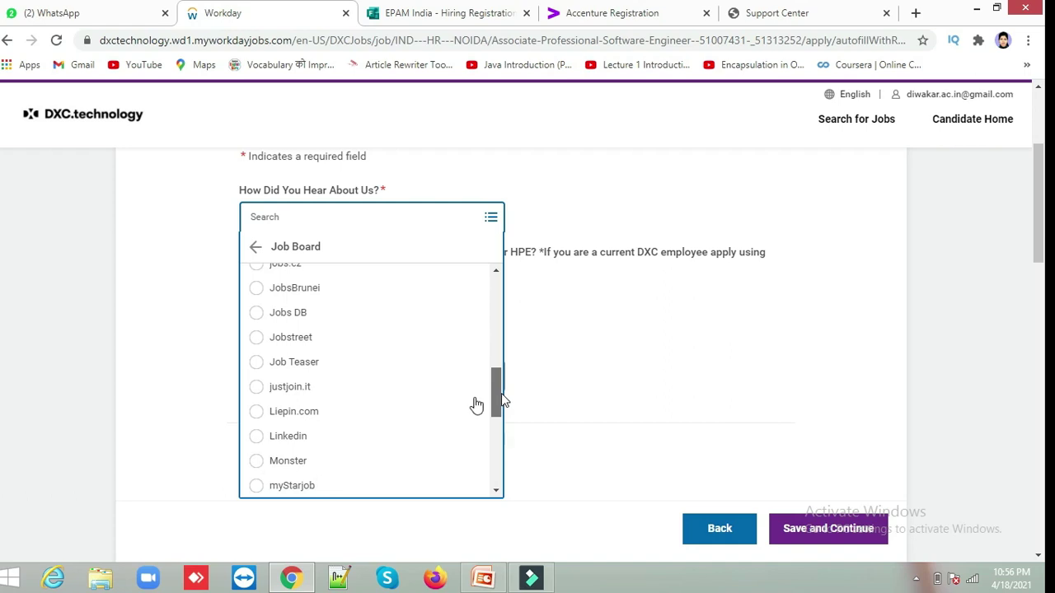
left_click(315, 443)
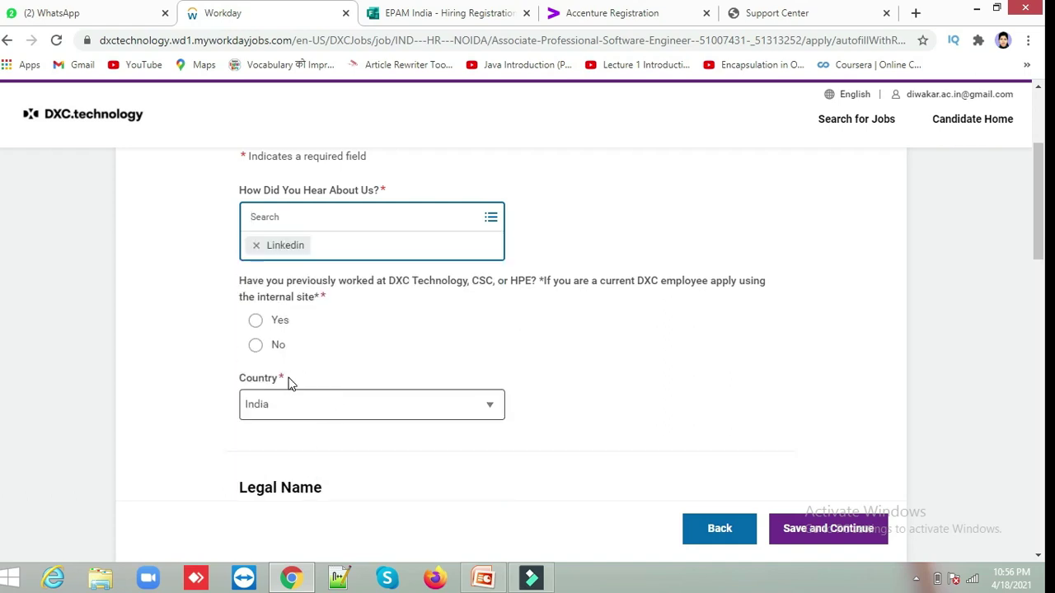
left_click(257, 347)
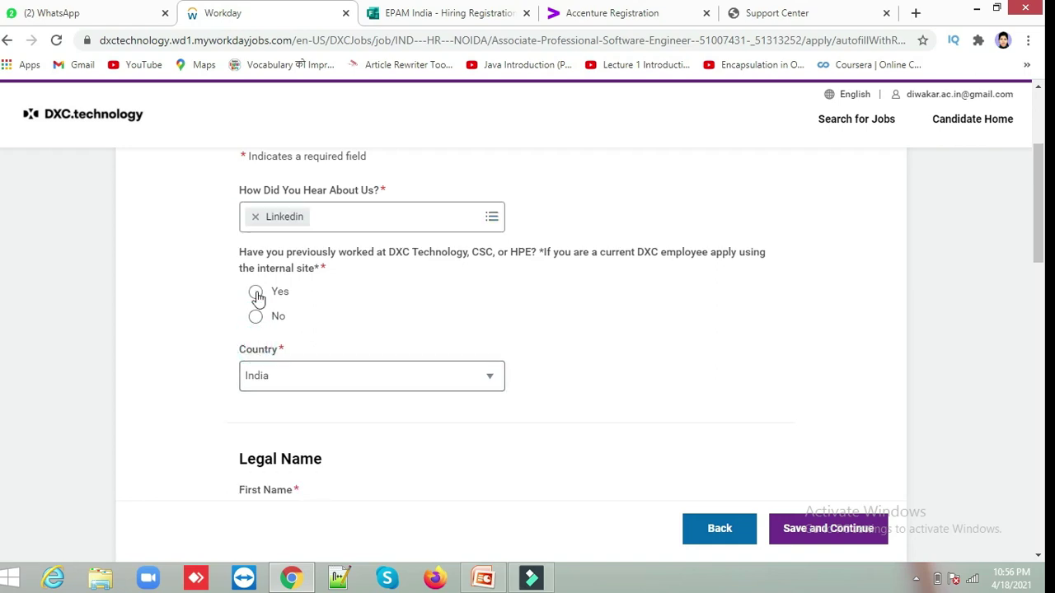
left_click(256, 318)
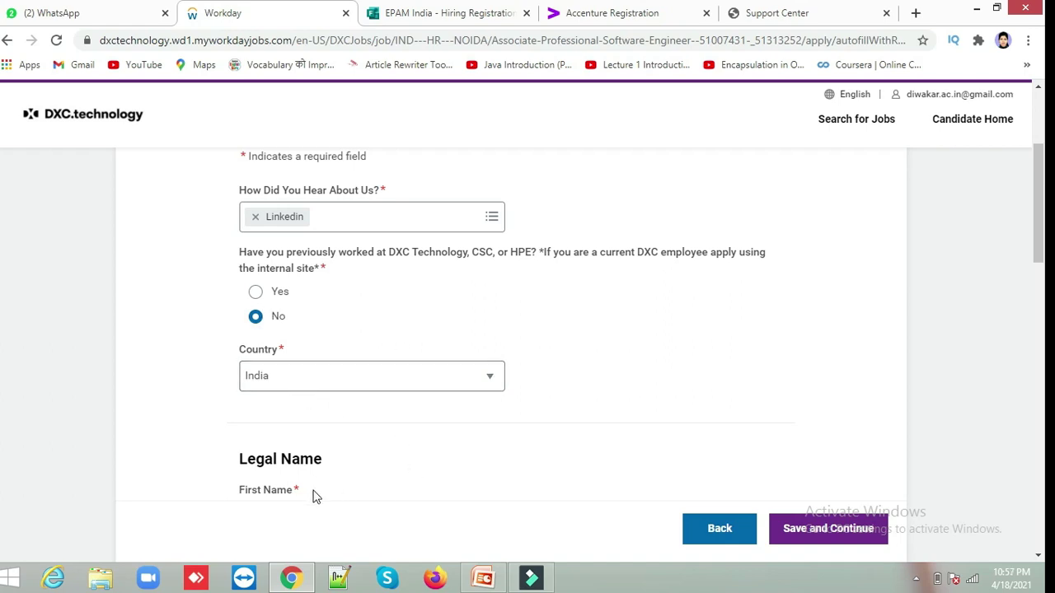
scroll(305, 495, "down", 4)
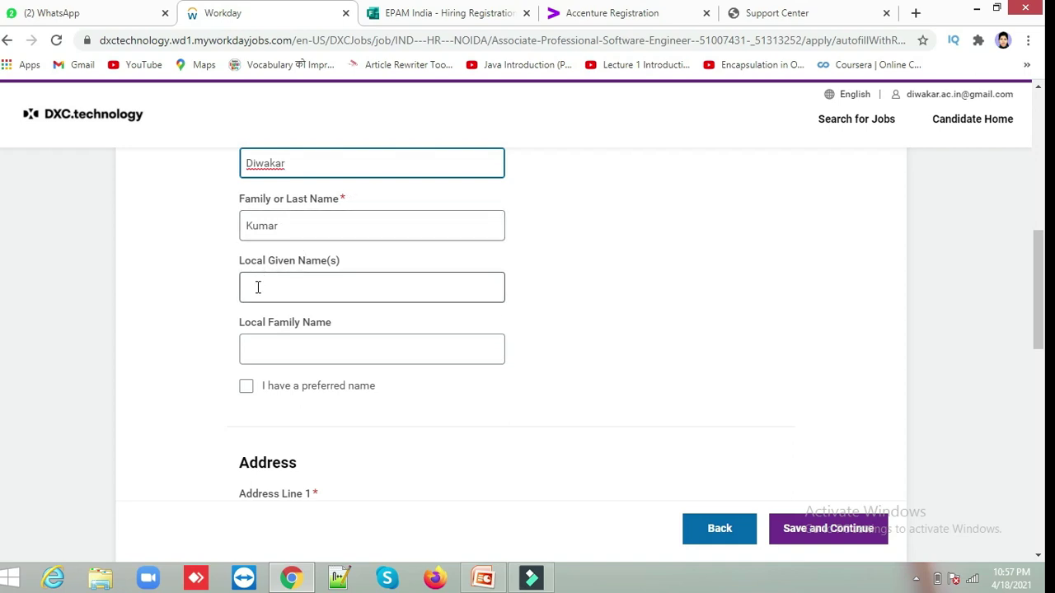
Edit the last name and tick 'I have a preferred name'.
left_click(302, 233)
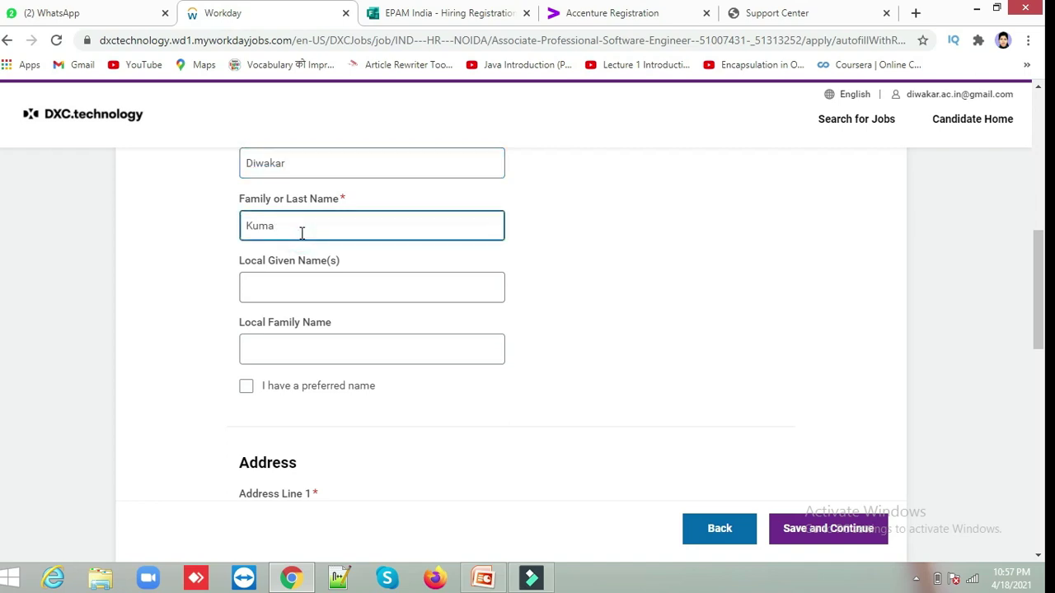
type("Maurya")
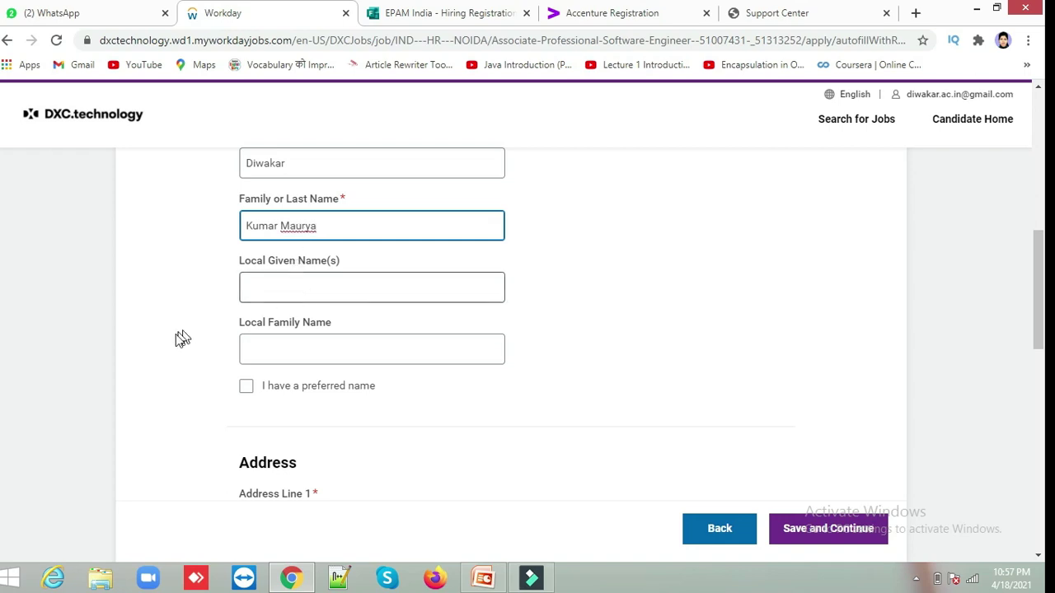
left_click(241, 380)
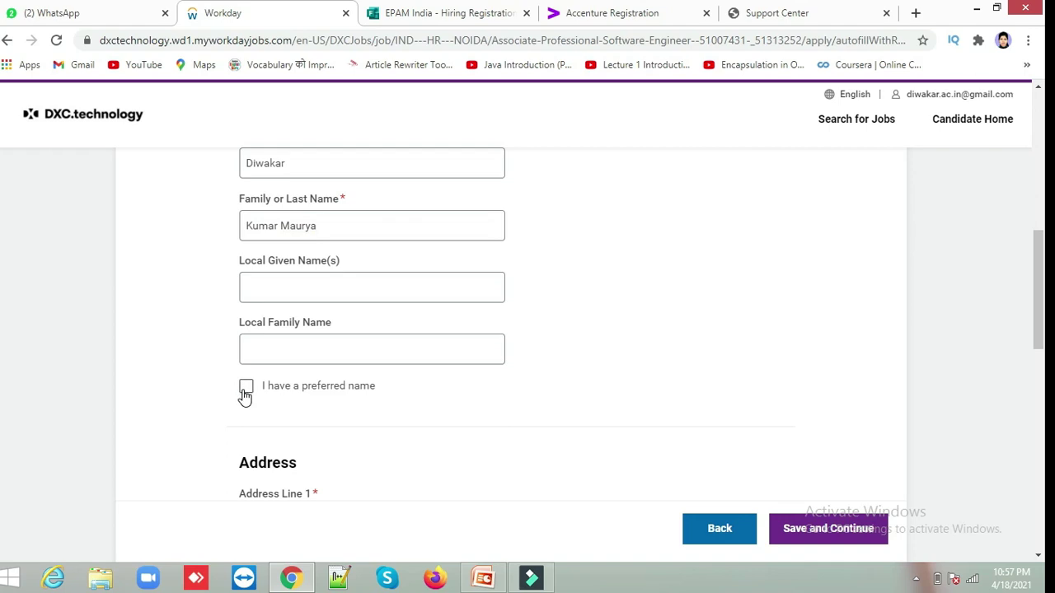
left_click(245, 396)
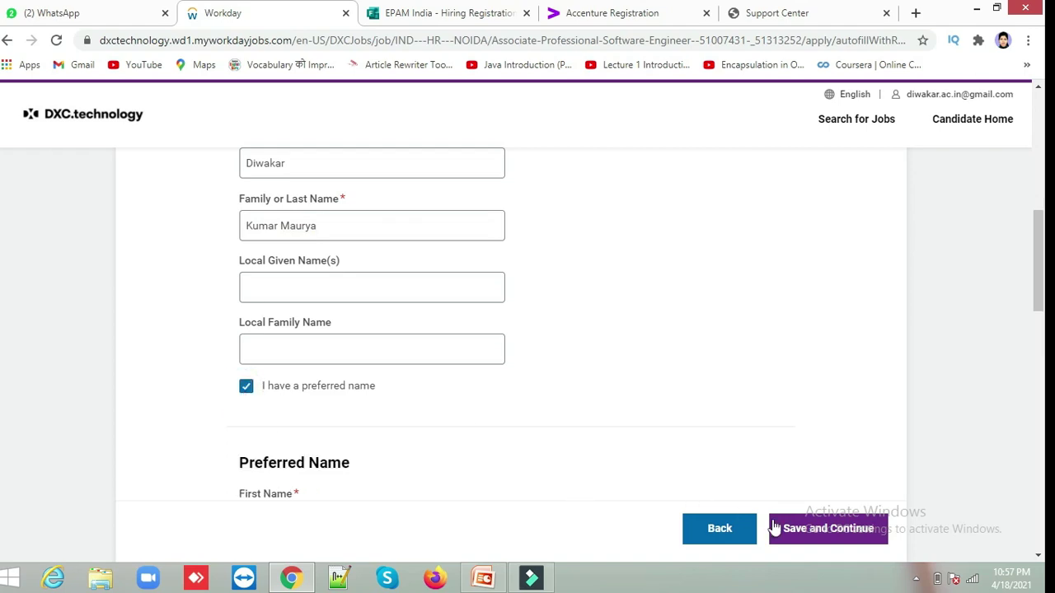
left_click_drag(1040, 239, 1042, 376)
Fill in the street address line, city and postal code.
left_click(364, 221)
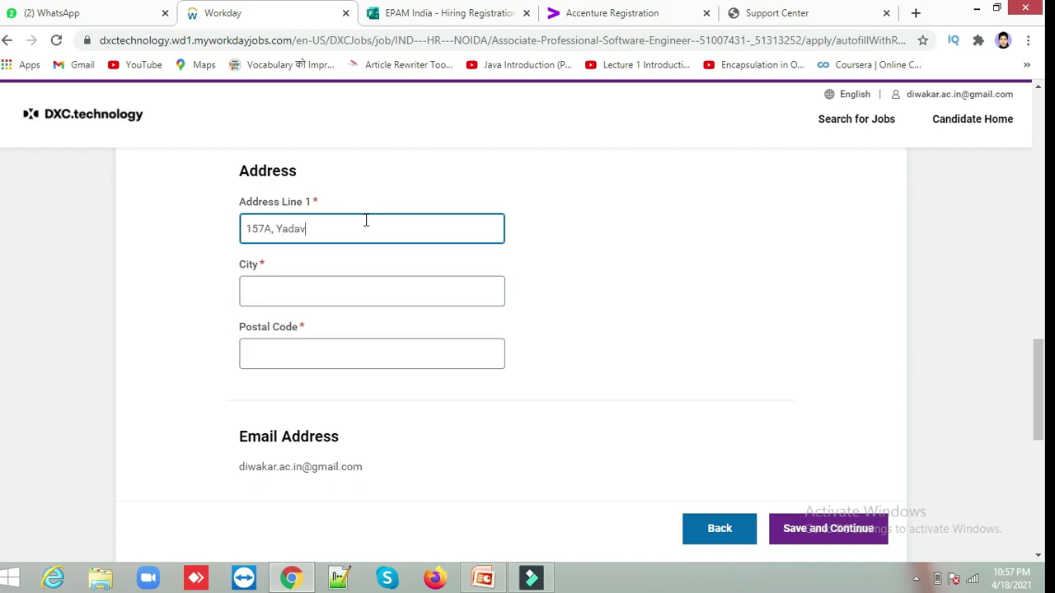
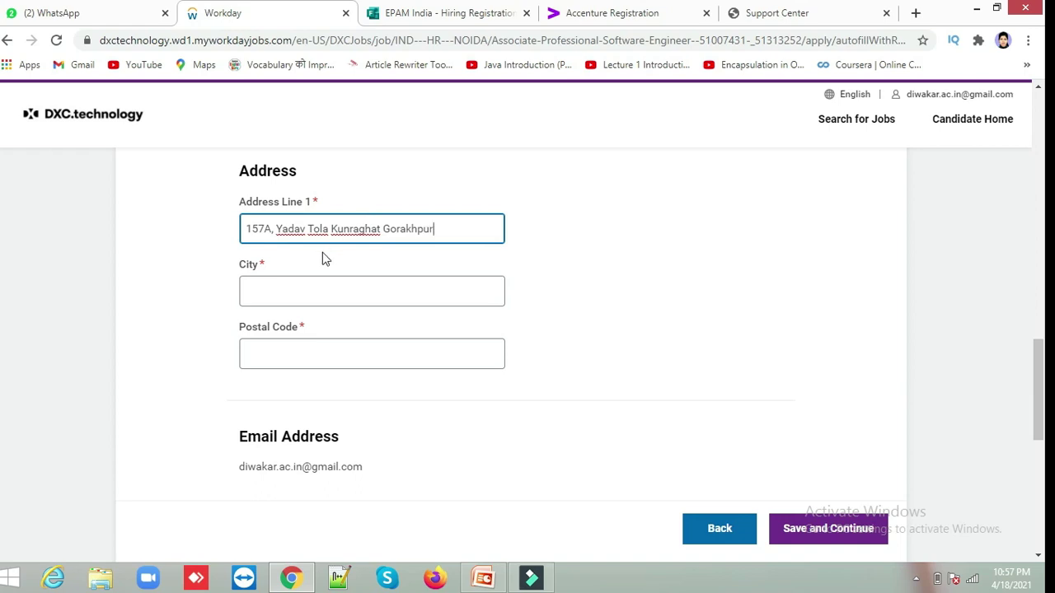
left_click(282, 284)
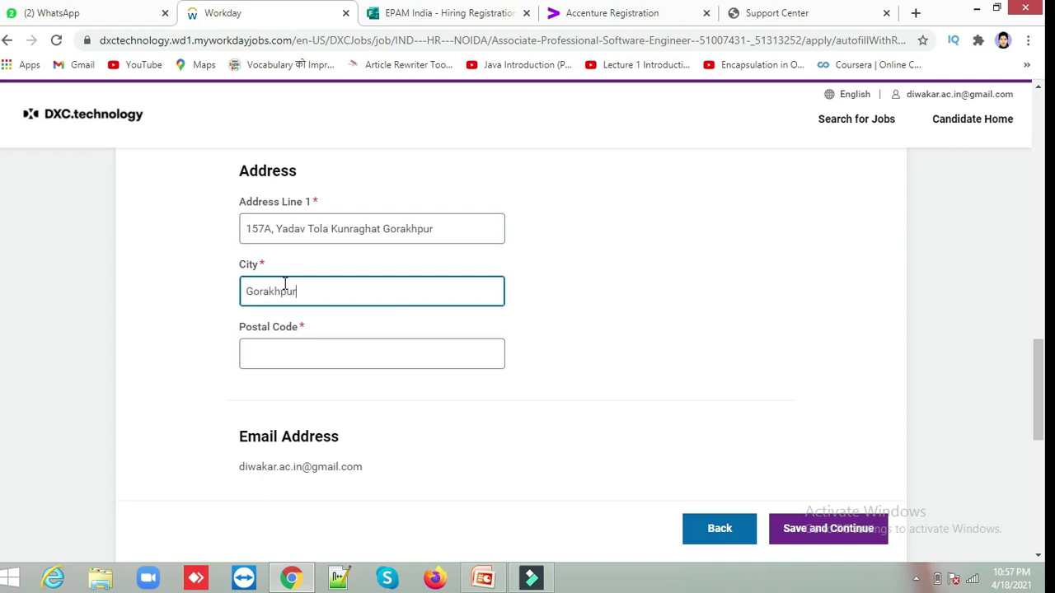
left_click(281, 355)
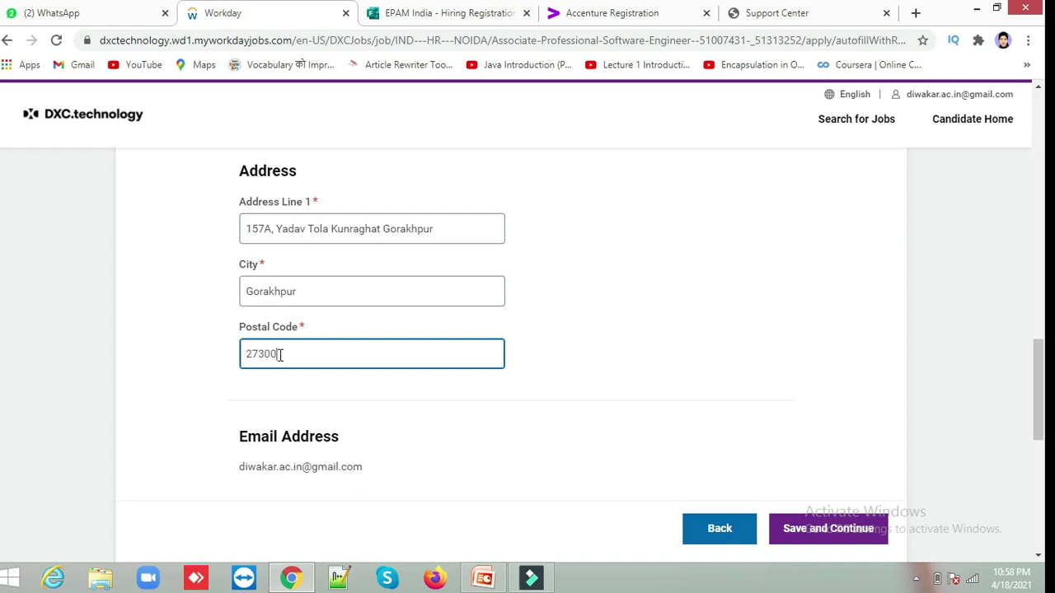
left_click(585, 421)
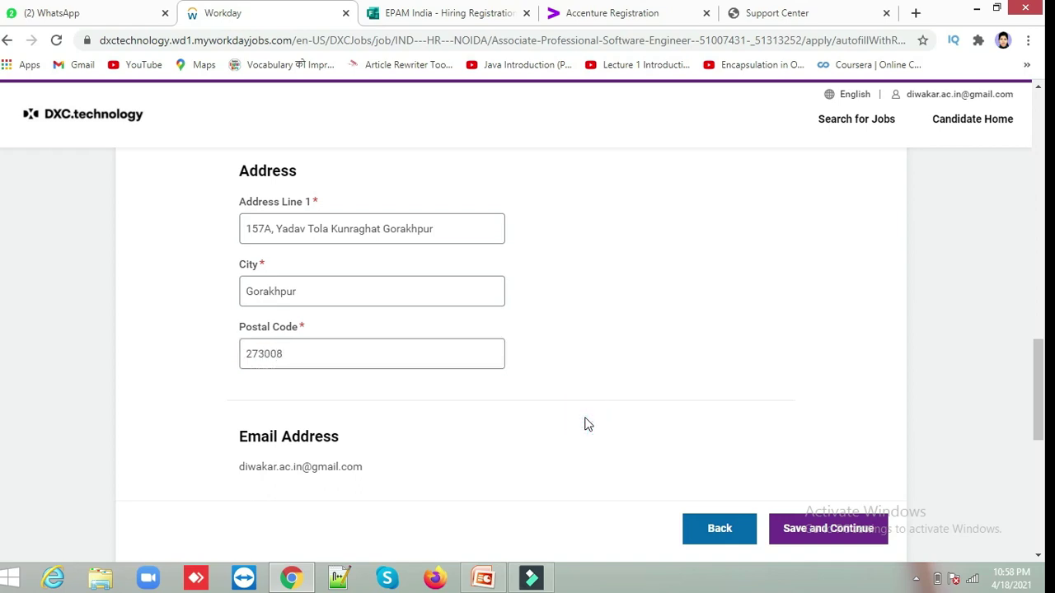
scroll(586, 424, "down", 1)
scroll(585, 425, "down", 3)
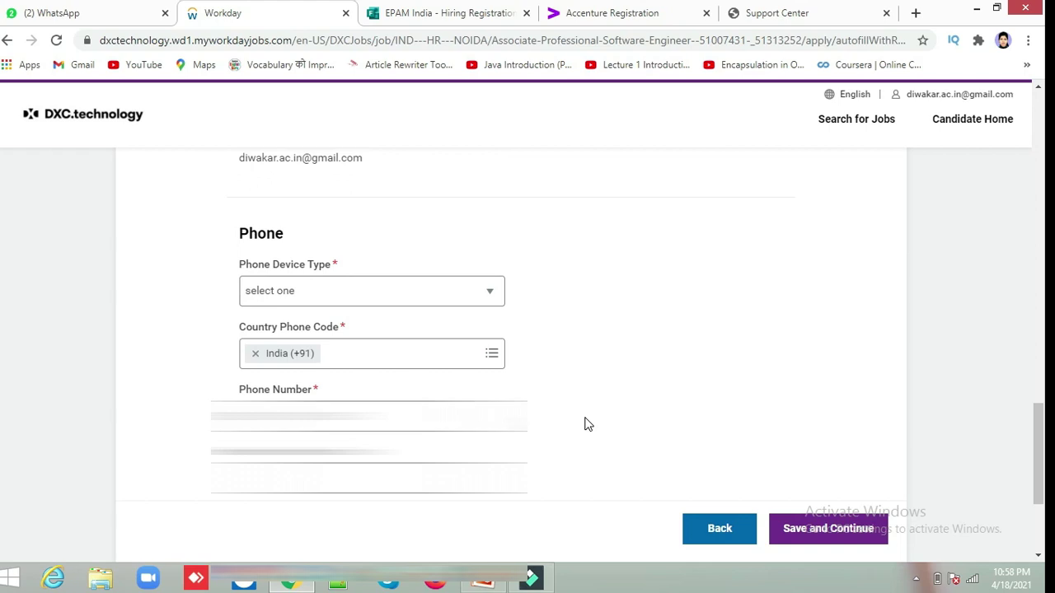
Set phone device type to Mobile with India (+91) and enter the phone number.
left_click(487, 294)
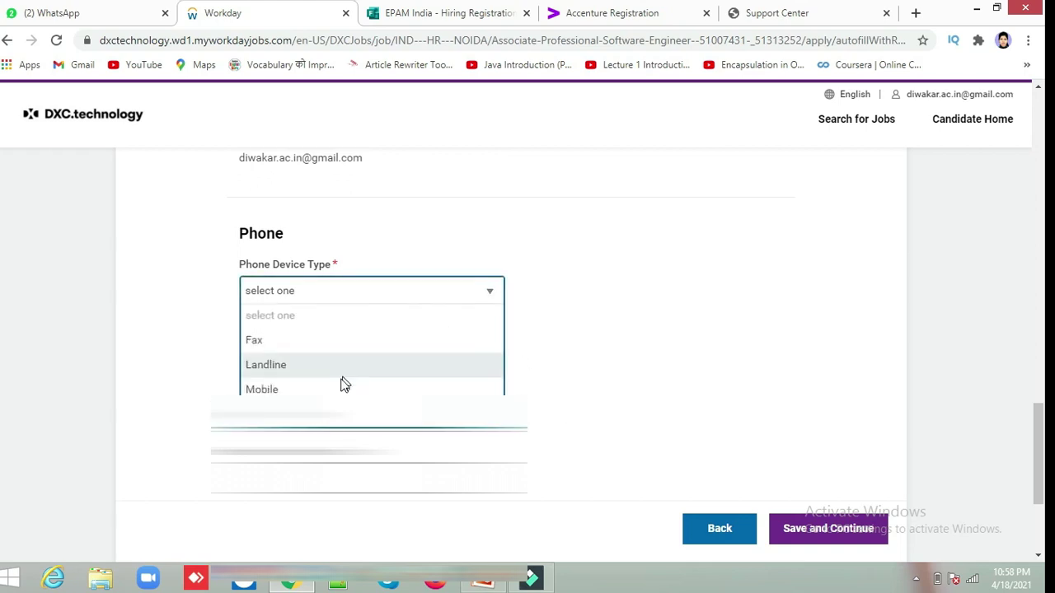
left_click(337, 387)
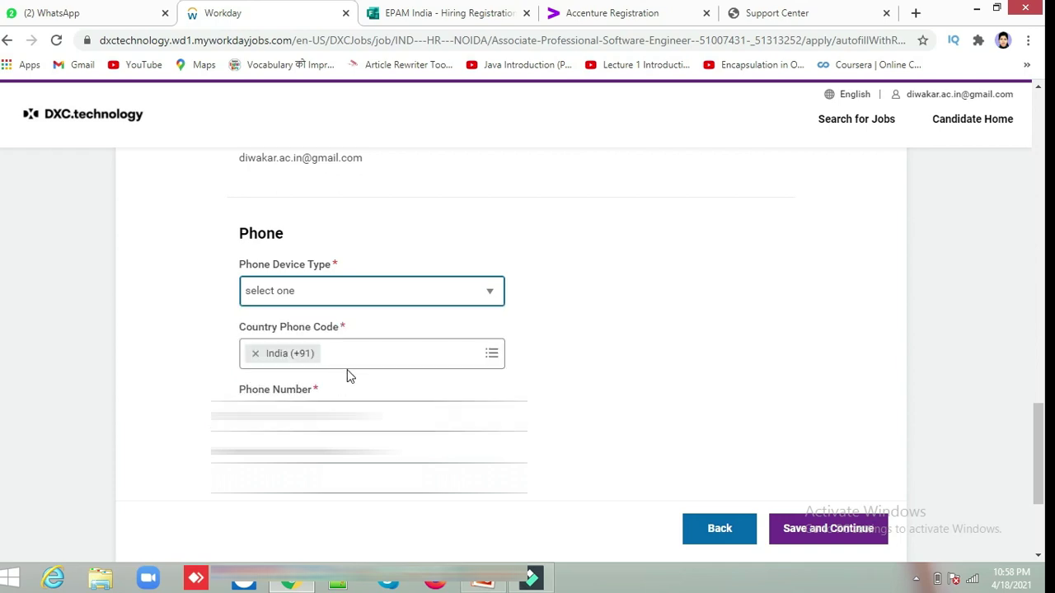
left_click(359, 350)
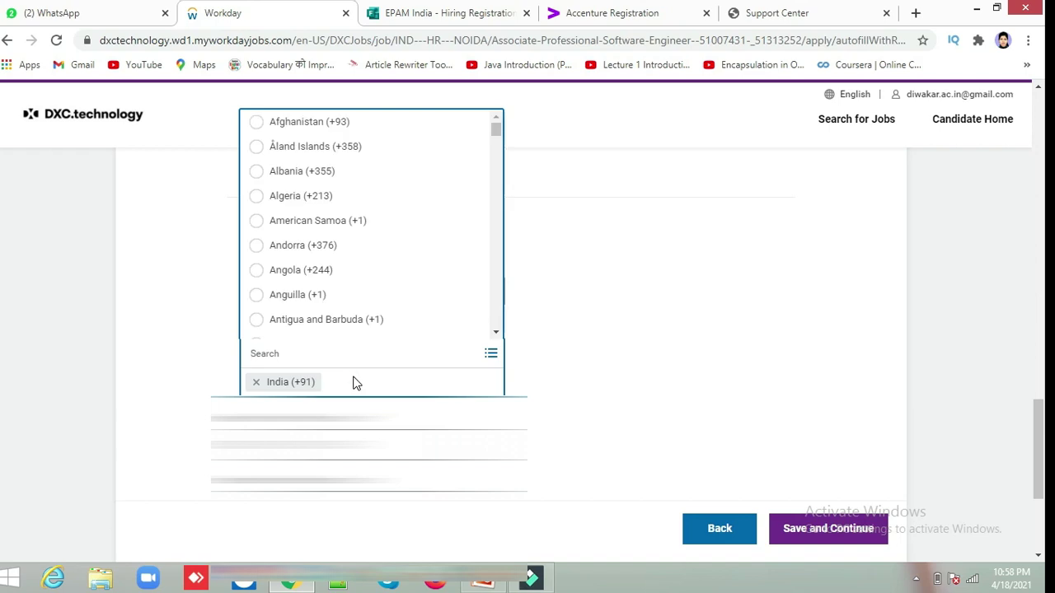
left_click(354, 382)
left_click(358, 381)
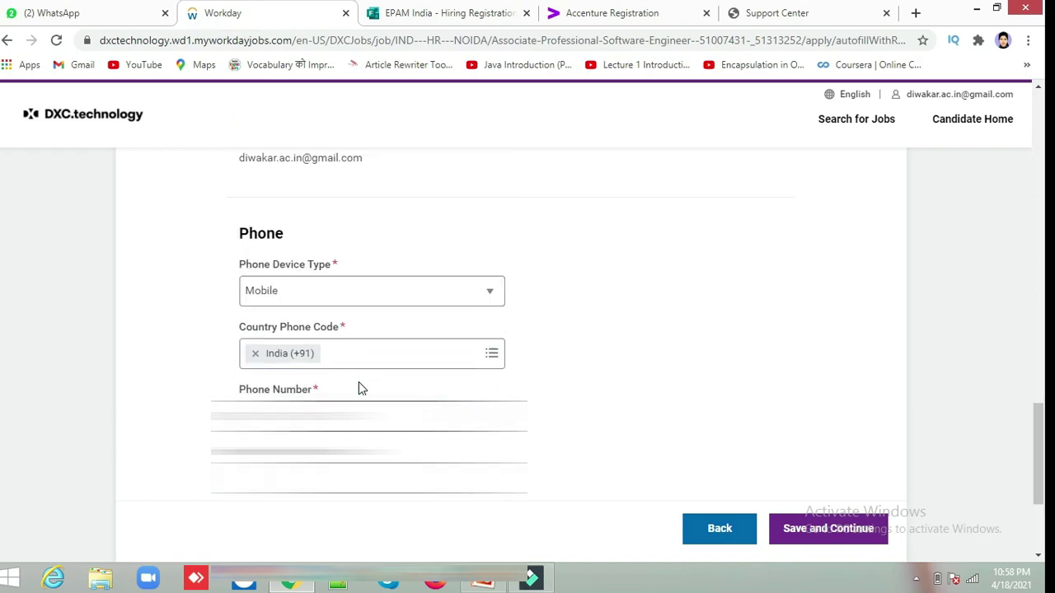
left_click(495, 416)
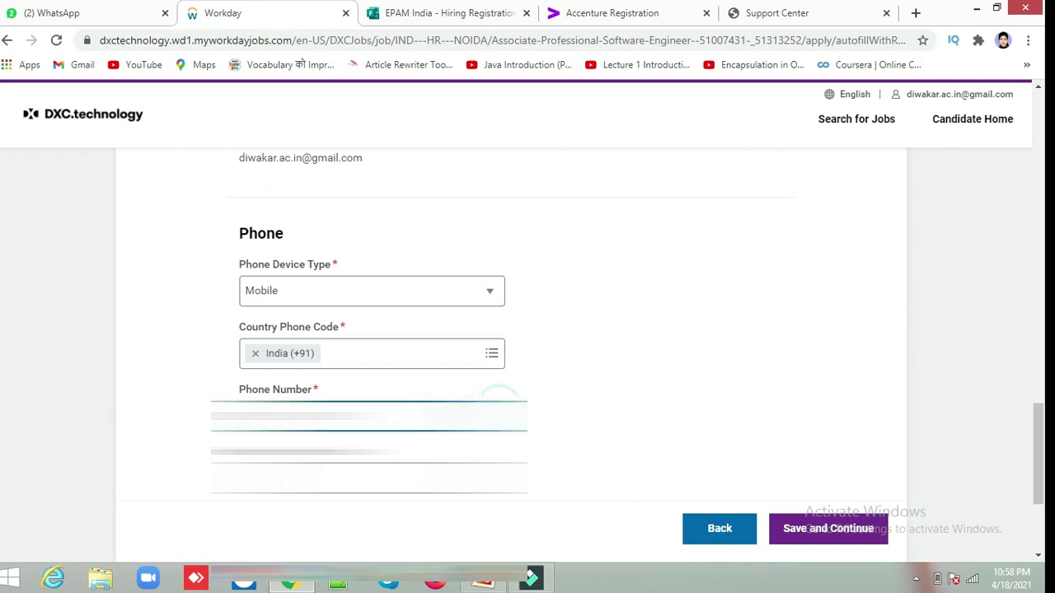
scroll(560, 426, "down", 5)
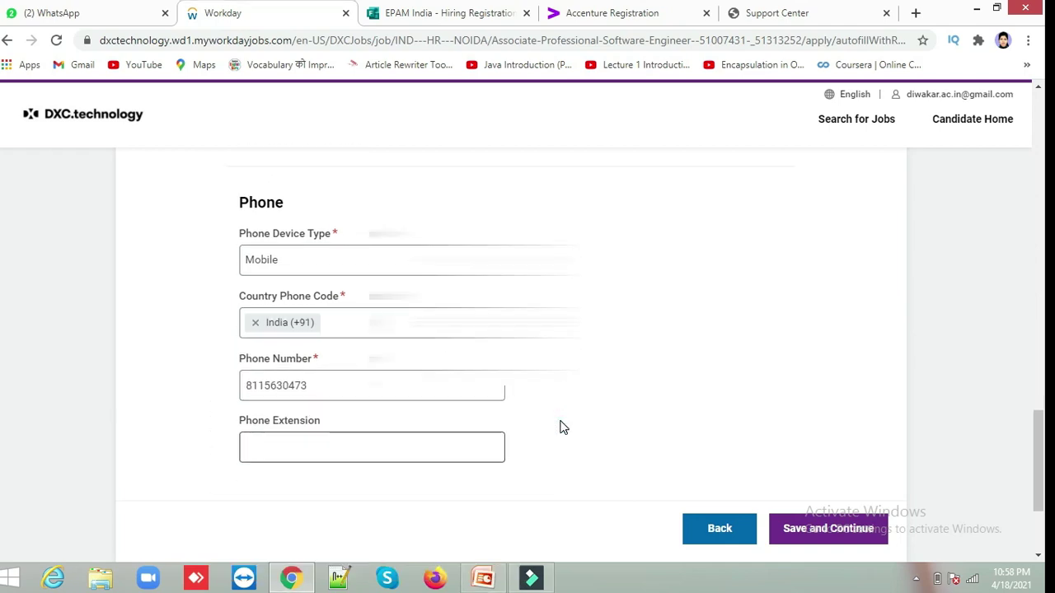
Save and Continue from My Information to the My Experience step.
left_click(831, 528)
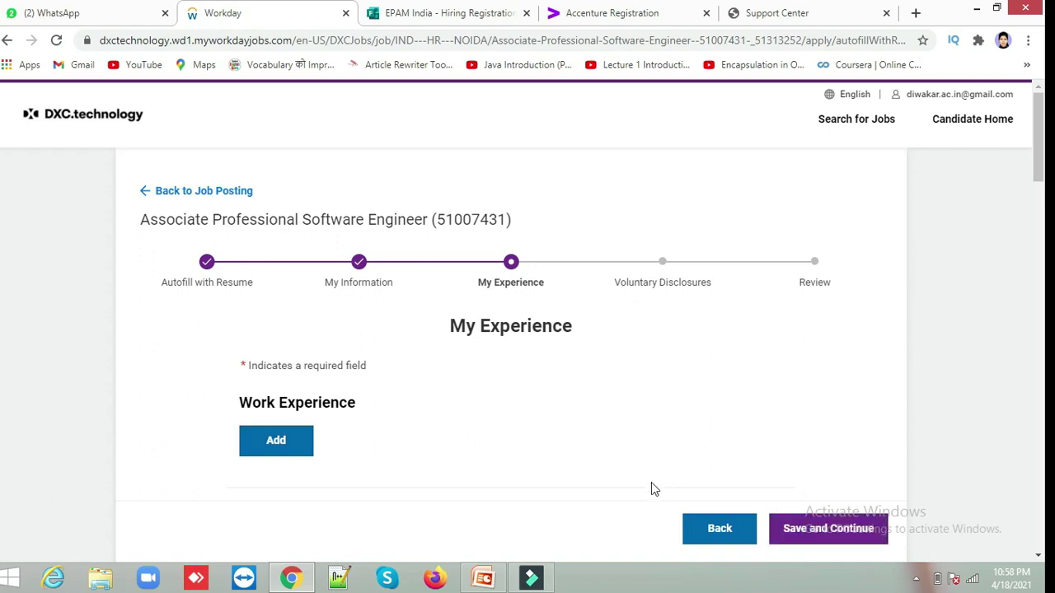
Set Education 1's degree to Bachelor's Diploma/Degree.
scroll(715, 368, "down", 5)
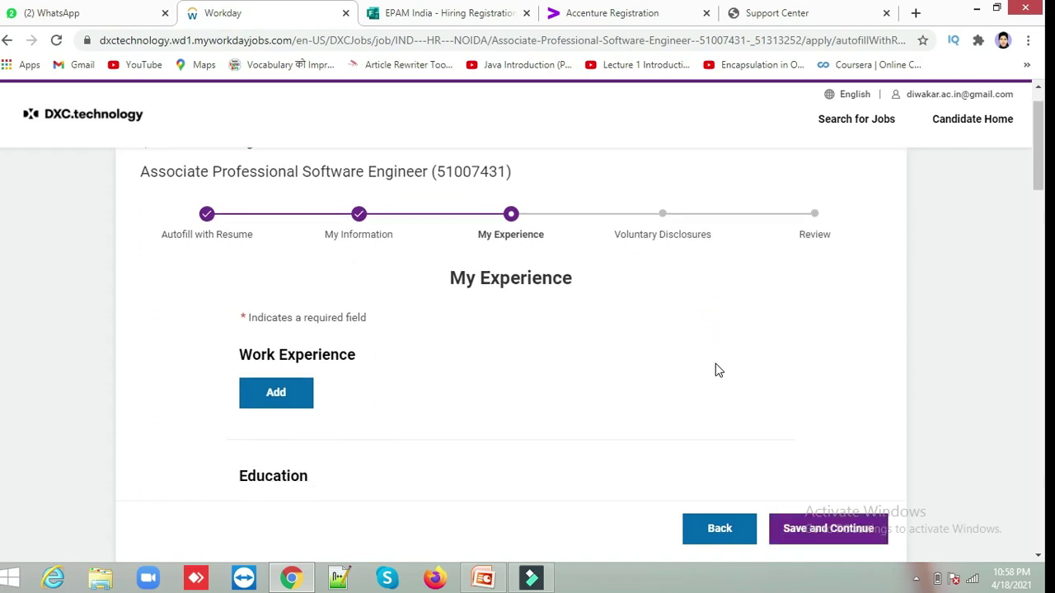
scroll(715, 366, "up", 2)
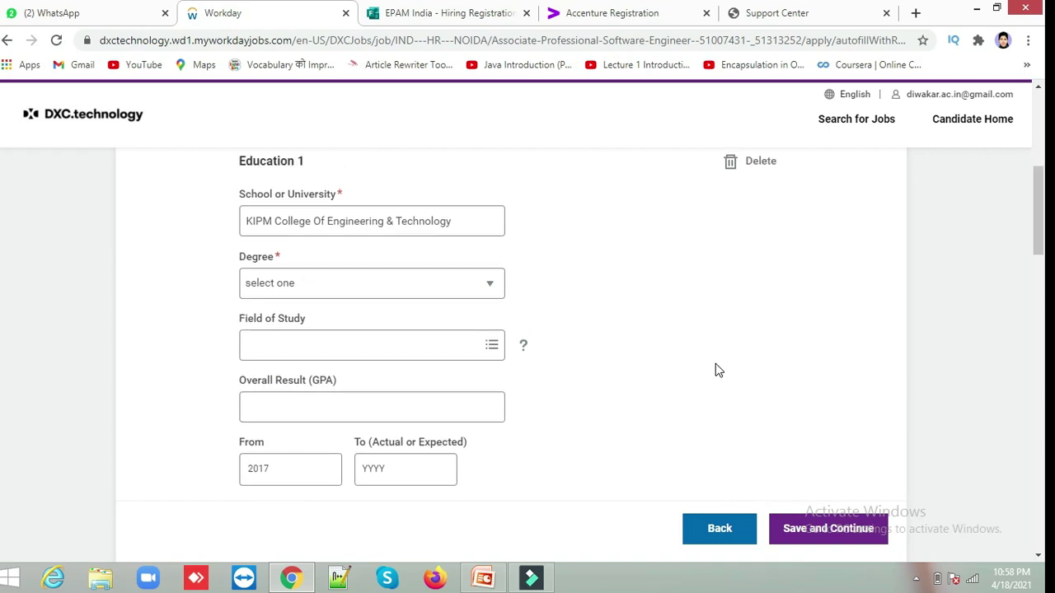
scroll(715, 365, "down", 1)
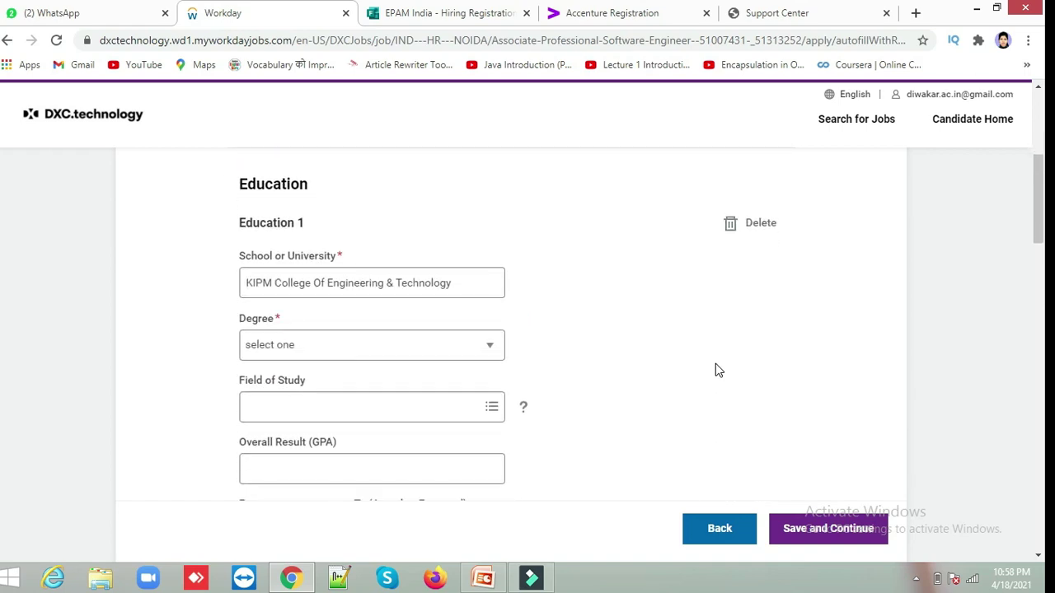
left_click(480, 350)
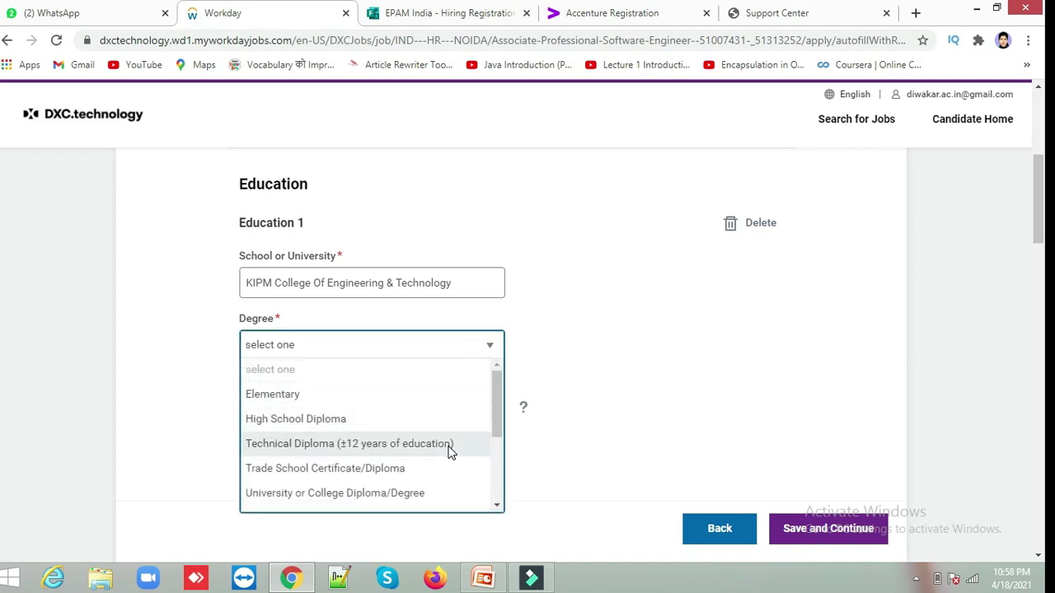
left_click(423, 494)
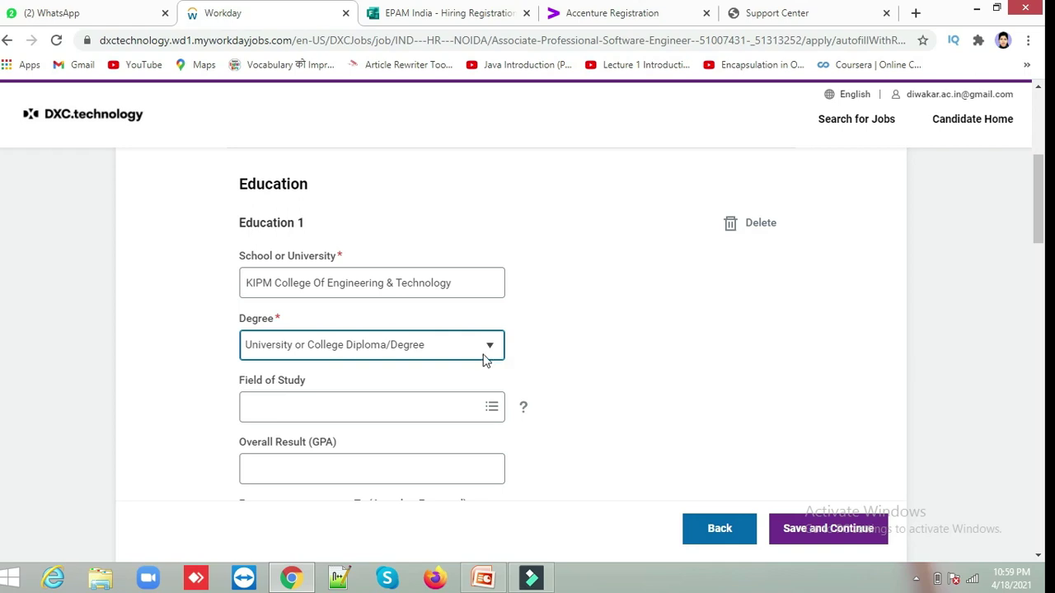
left_click(486, 352)
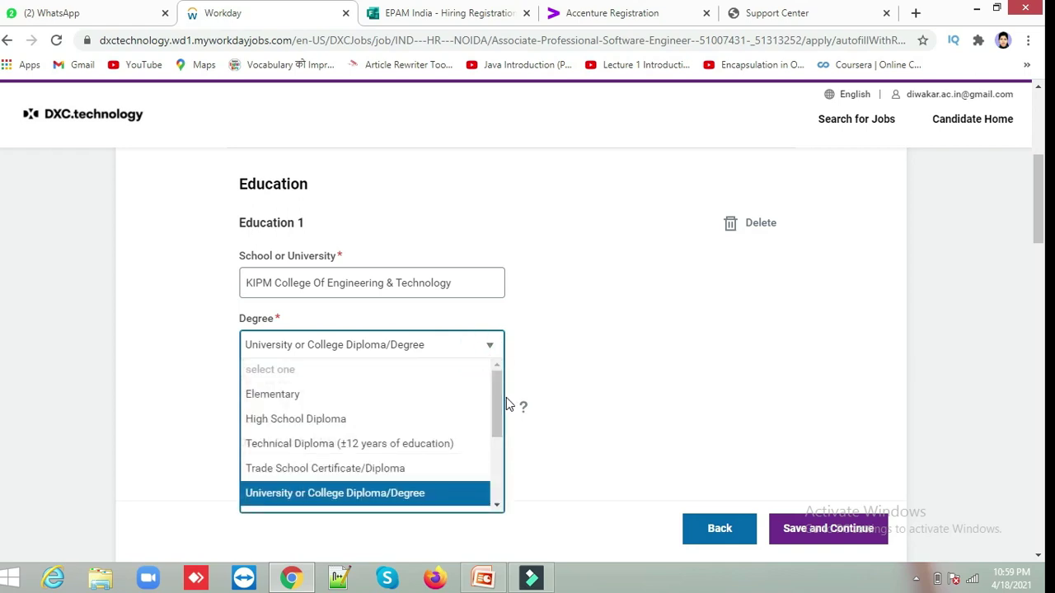
left_click_drag(498, 404, 490, 432)
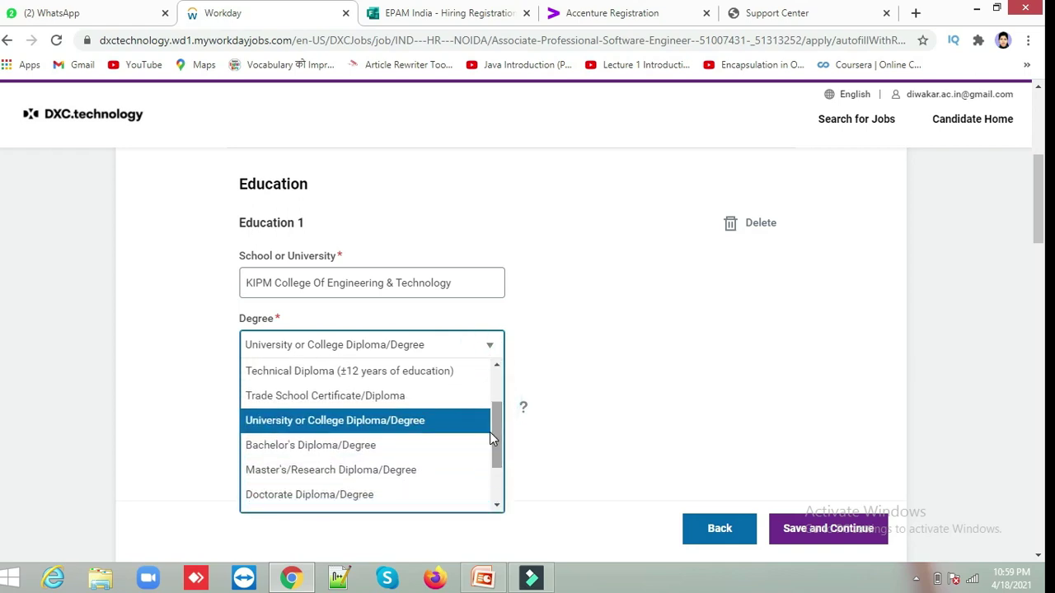
left_click(445, 440)
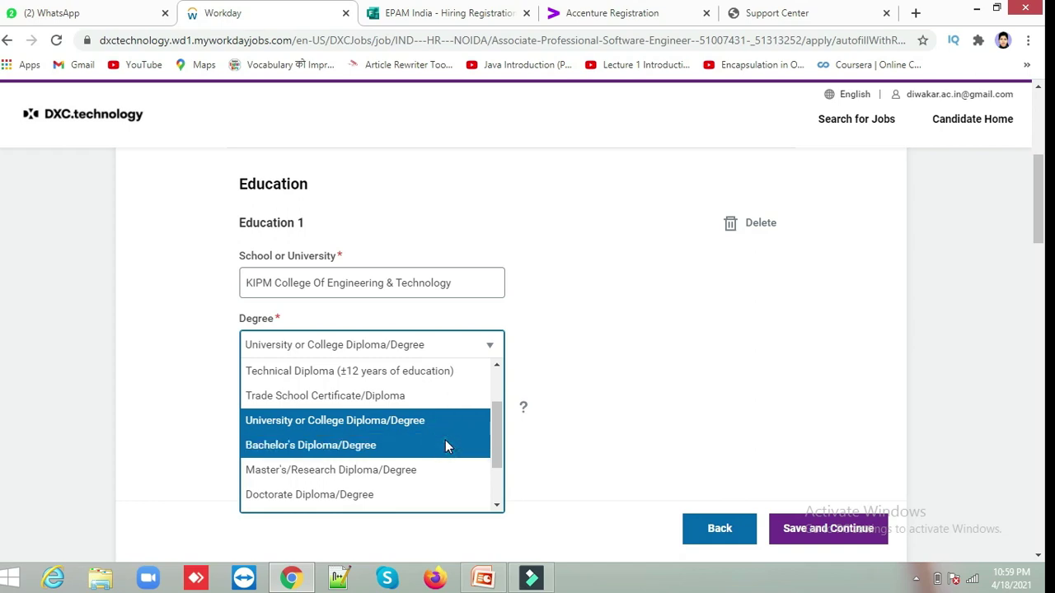
left_click(570, 377)
Set Education 2's degree to Technical Diploma (±12 years of education).
scroll(570, 377, "down", 1)
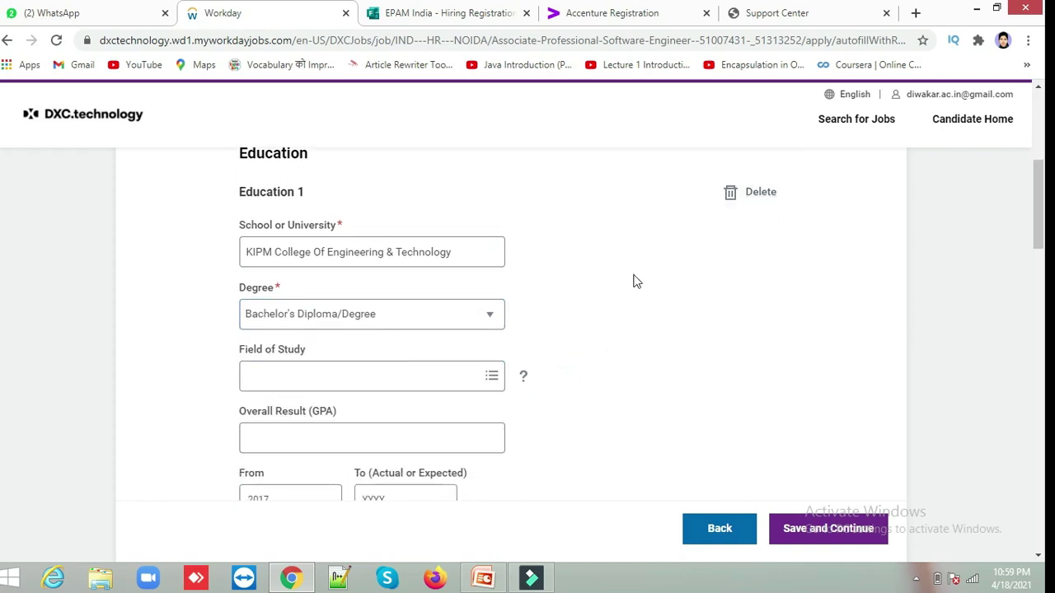
scroll(634, 285, "up", 4)
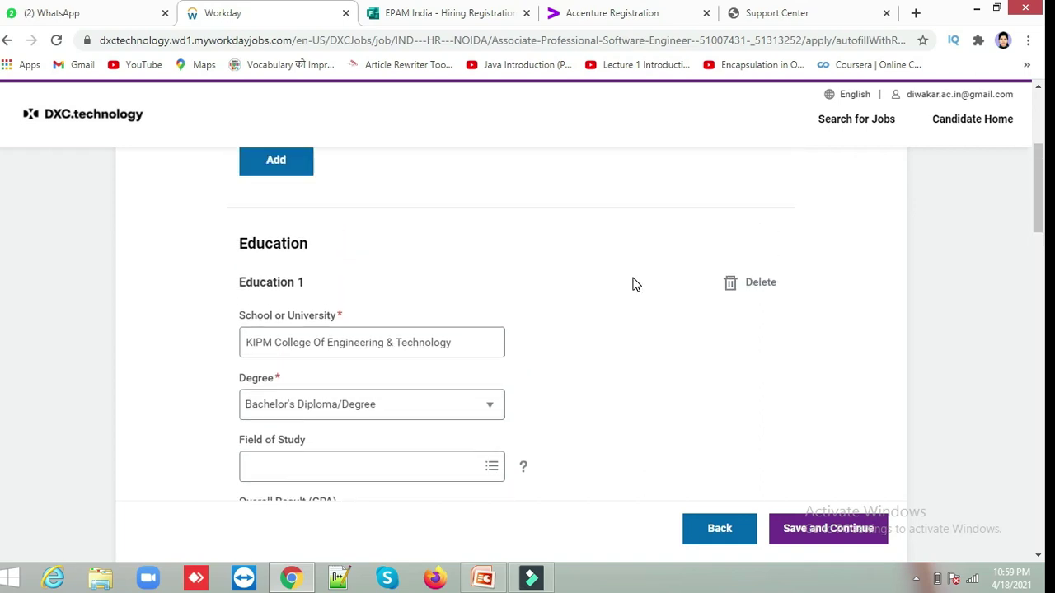
scroll(635, 284, "down", 8)
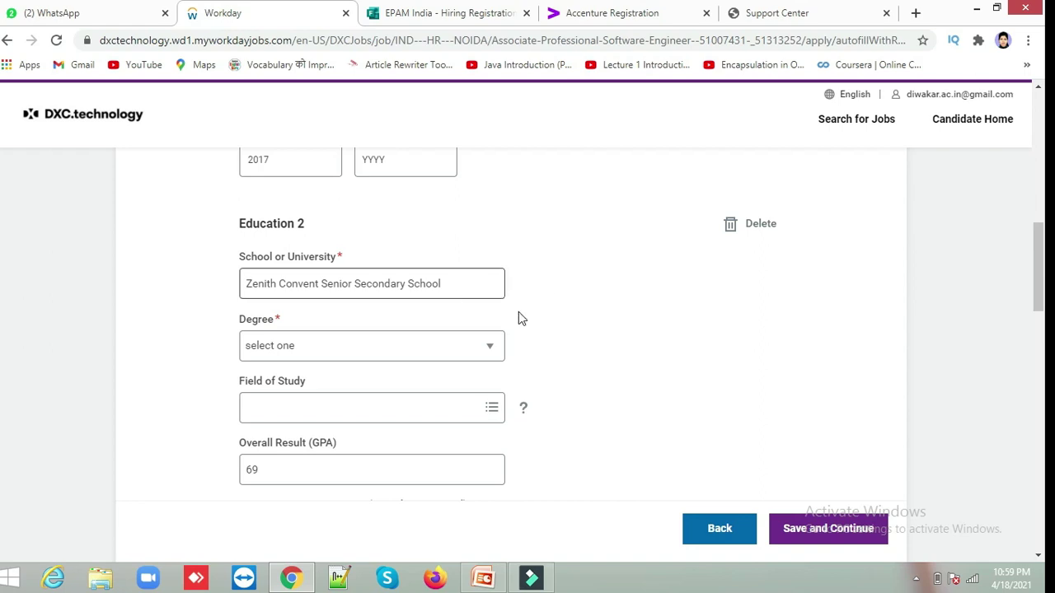
left_click(495, 352)
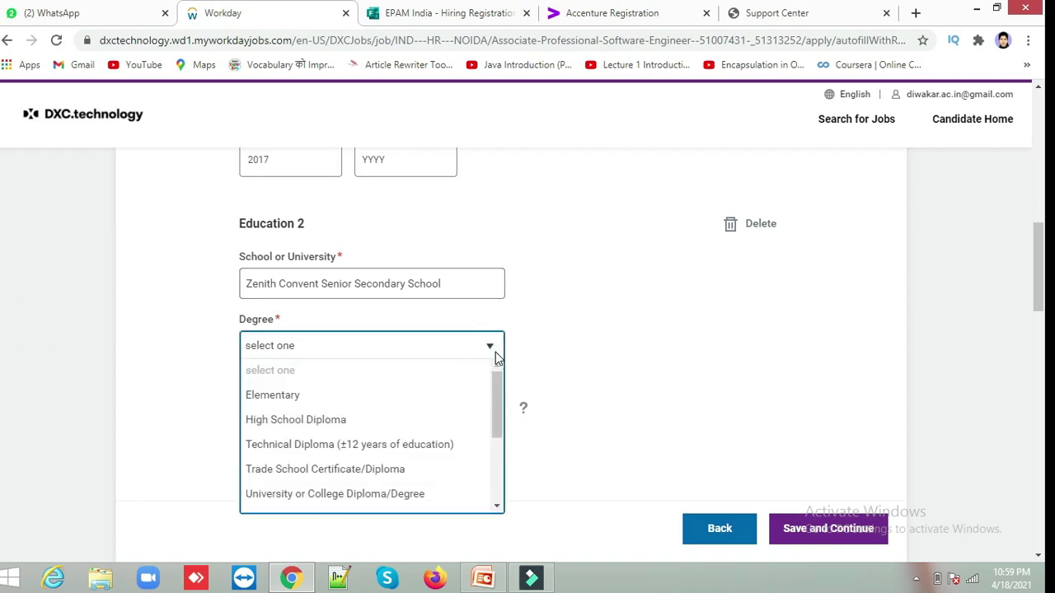
left_click(401, 443)
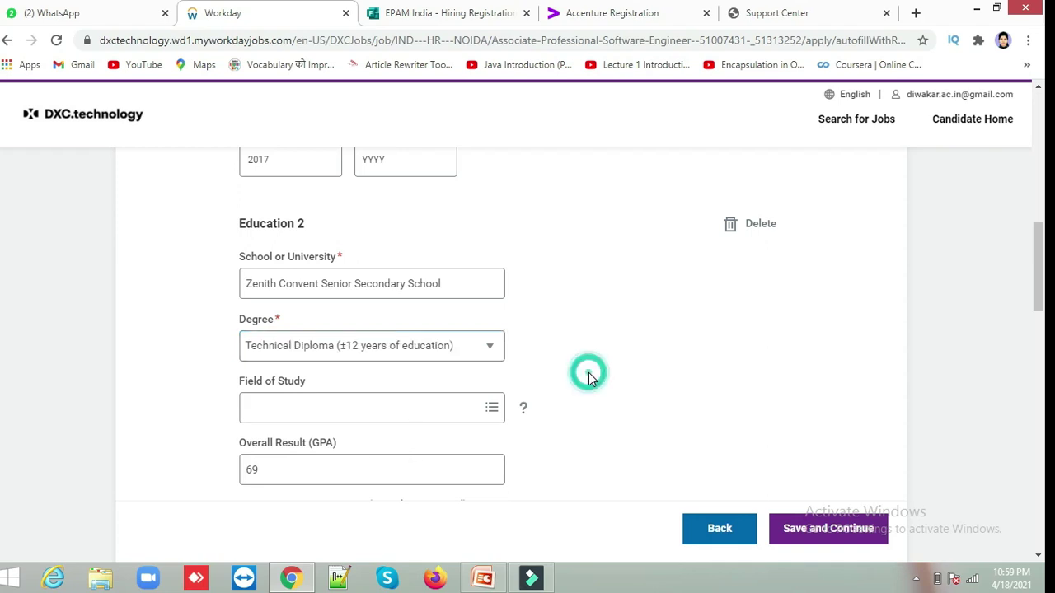
scroll(589, 372, "down", 6)
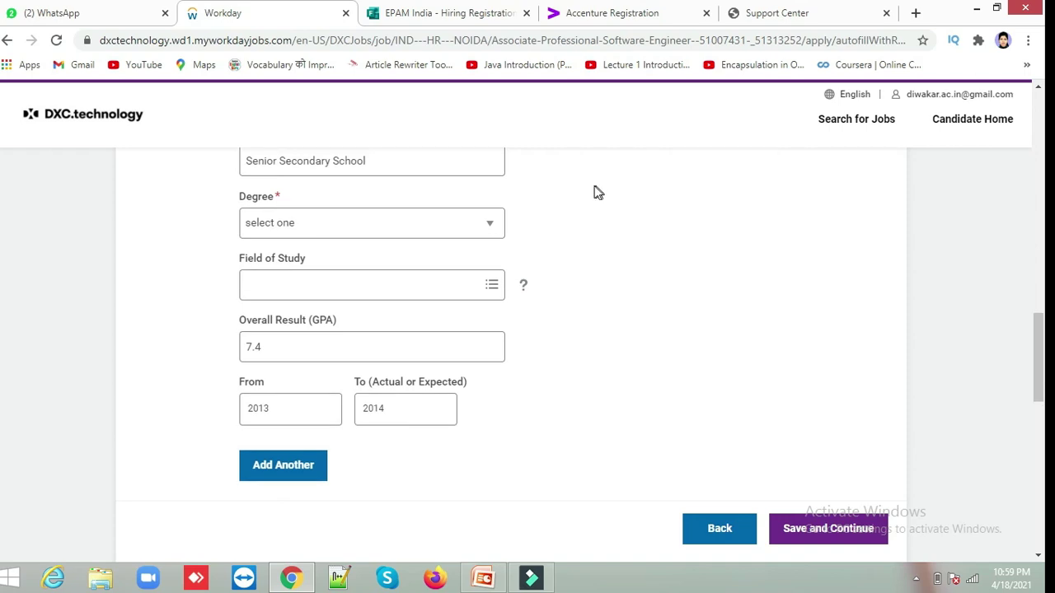
Add 'Zenith Convent' to Education 3's school name, making it Zenith Convent Senior Secondary School.
left_click(244, 156)
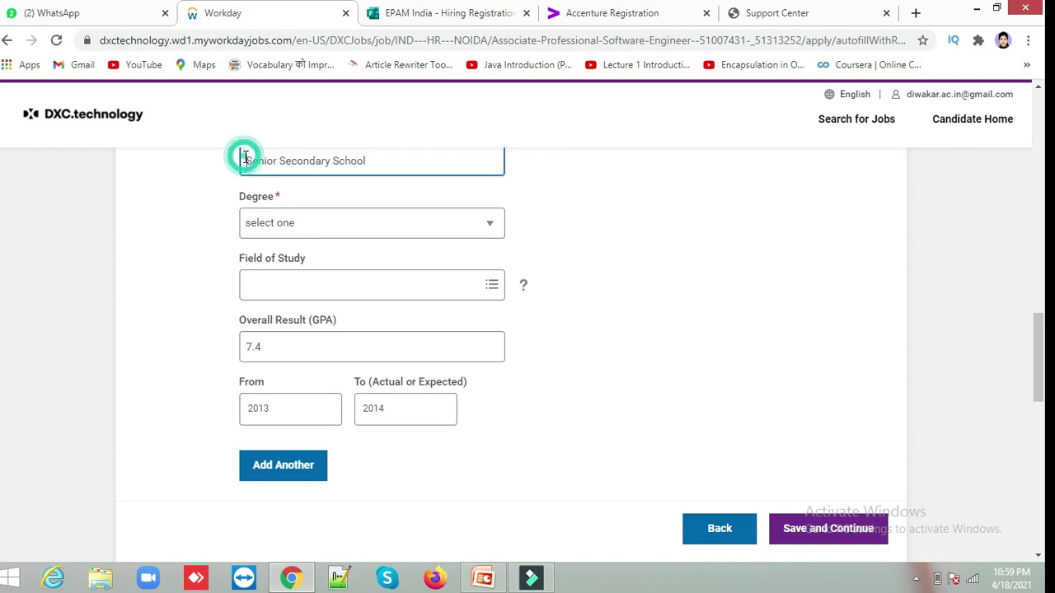
type("Zenith ")
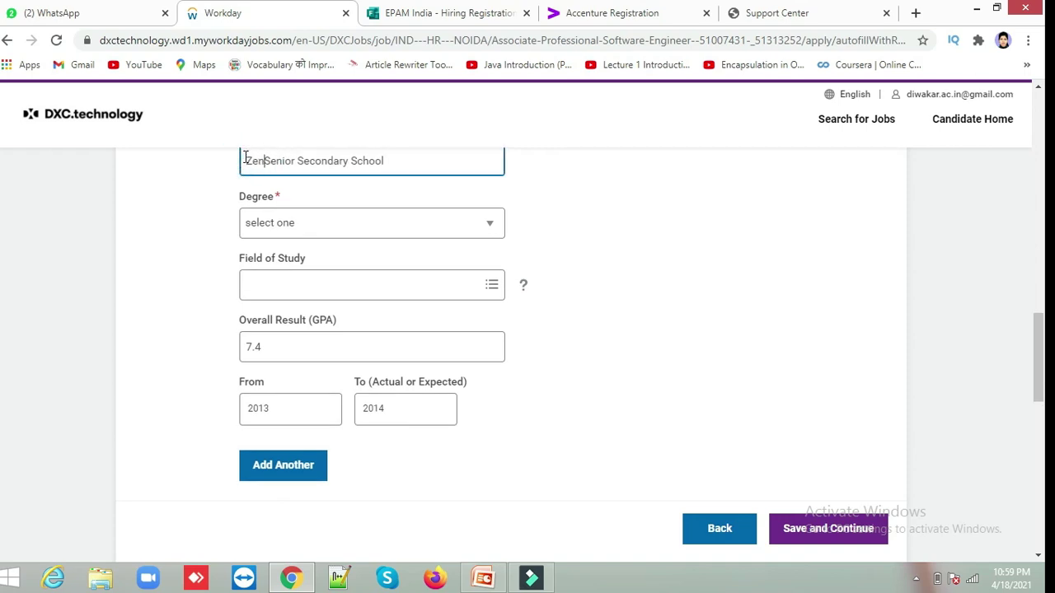
type("Conve")
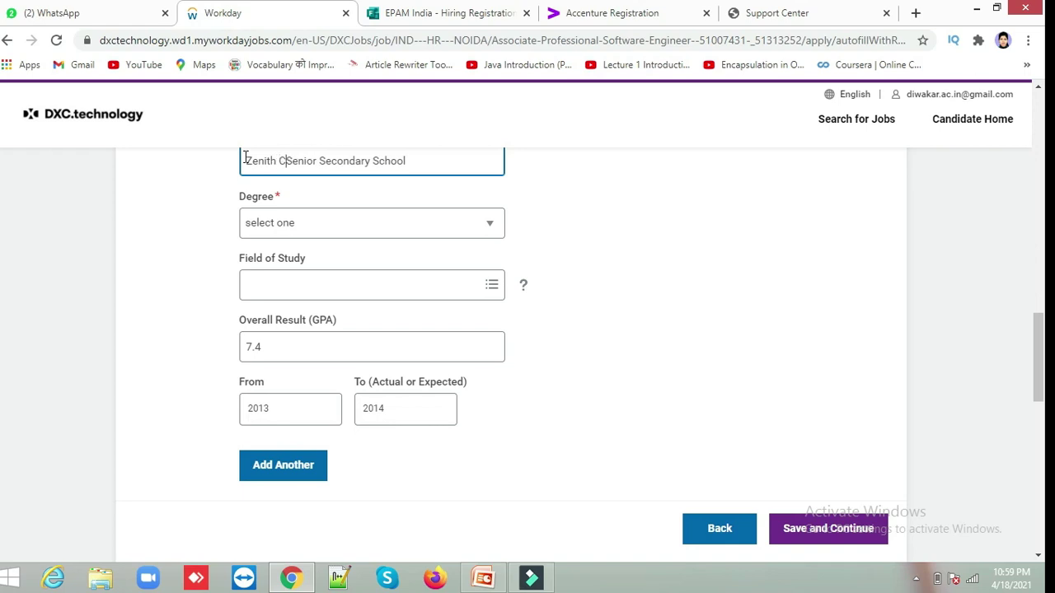
type("nt")
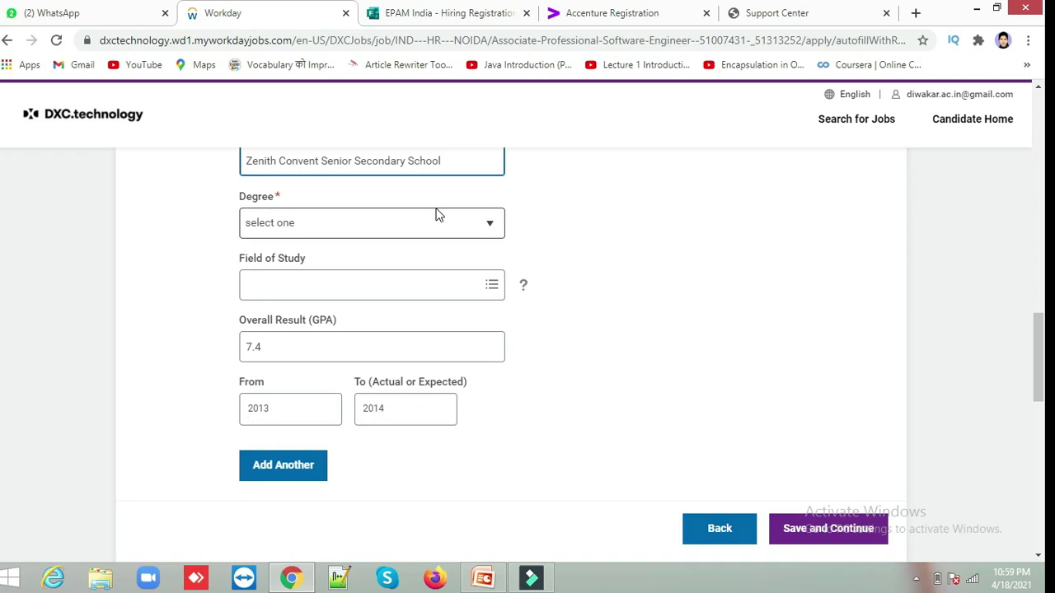
left_click(498, 223)
scroll(490, 225, "up", 10)
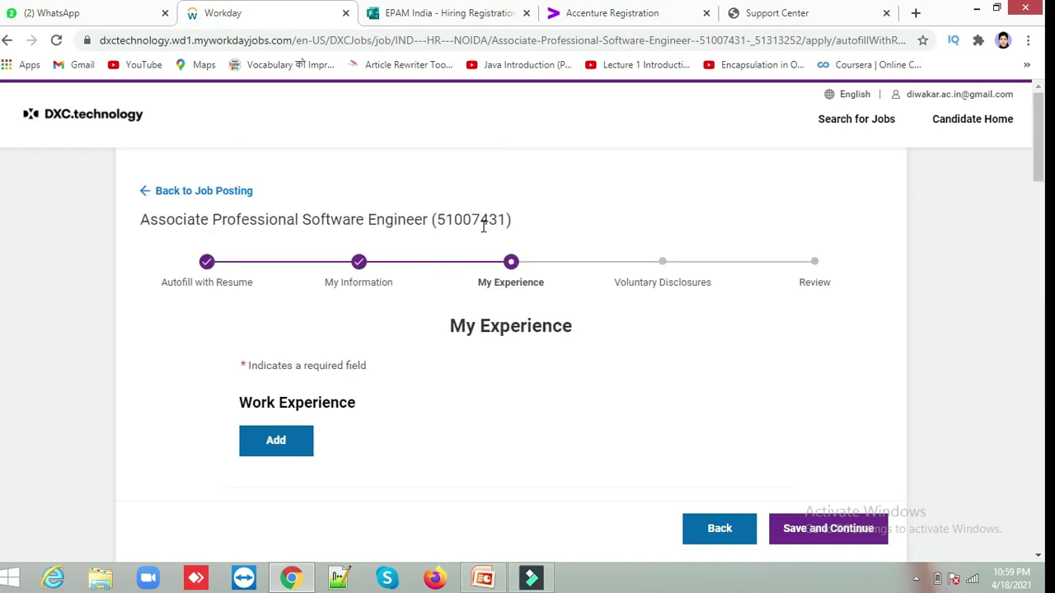
left_click(483, 441)
scroll(484, 448, "down", 1)
scroll(484, 448, "down", 12)
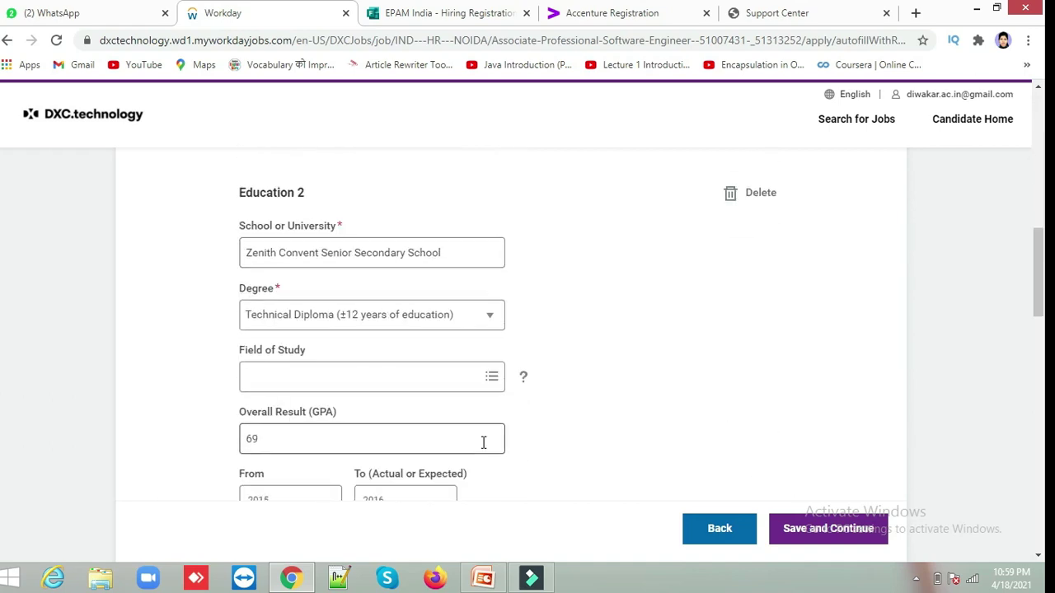
scroll(484, 445, "down", 3)
Set Education 3's degree to High School Diploma.
left_click(489, 349)
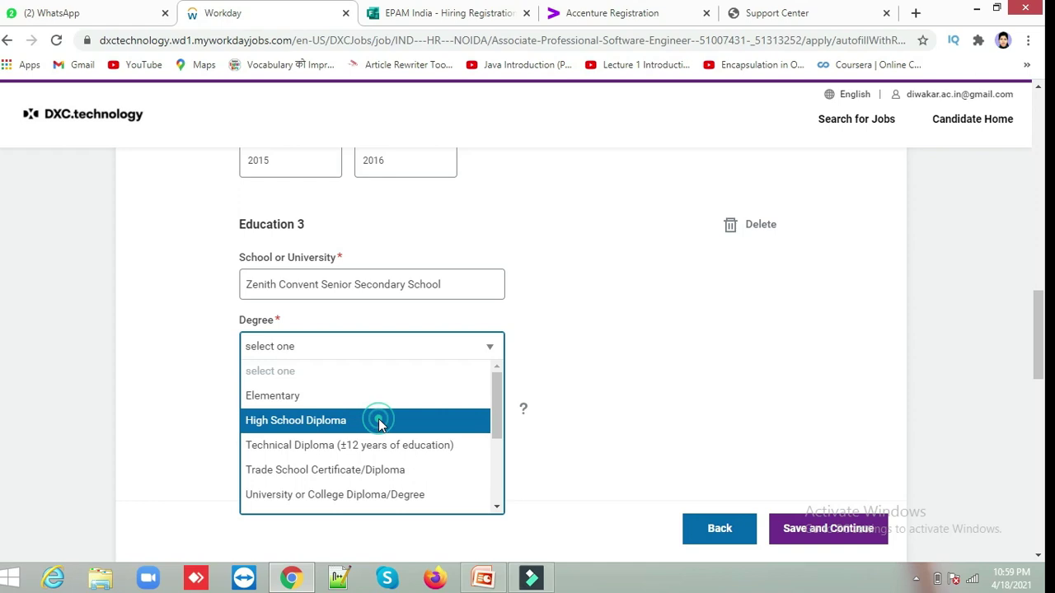
left_click(474, 419)
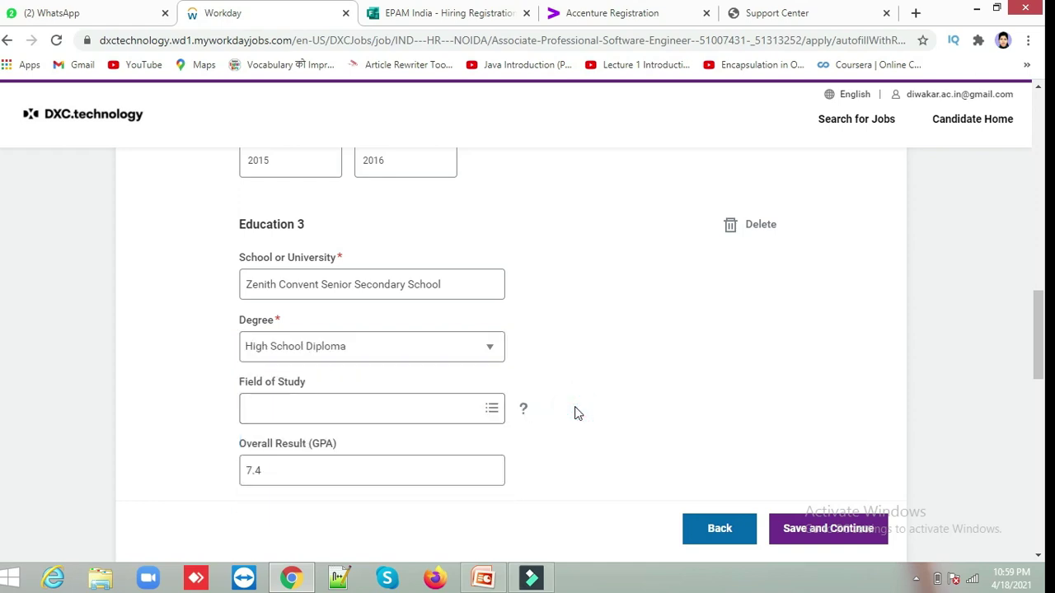
scroll(577, 413, "down", 2)
scroll(577, 414, "up", 2)
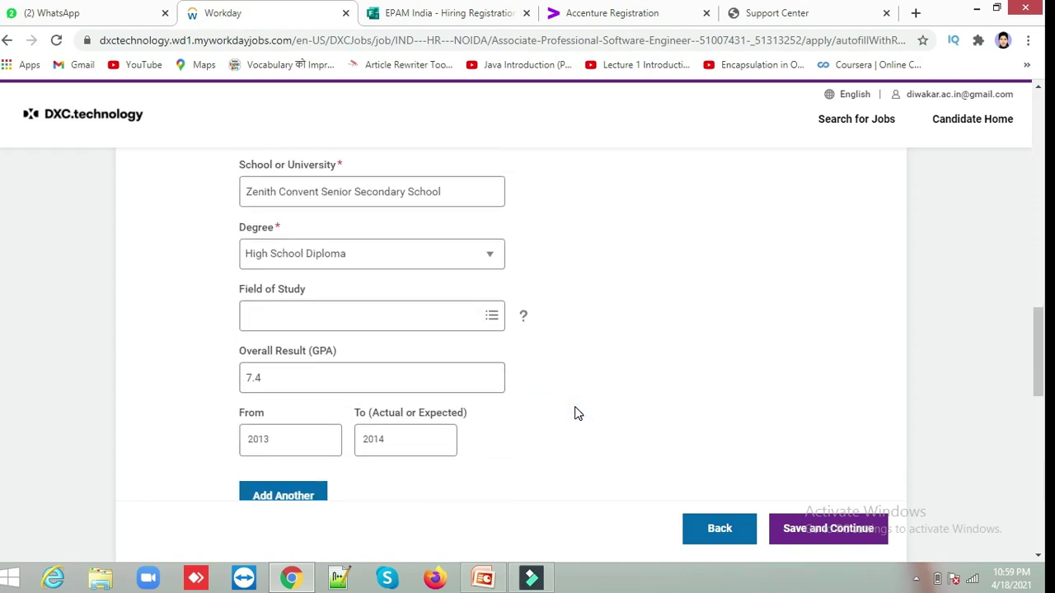
scroll(576, 414, "up", 9)
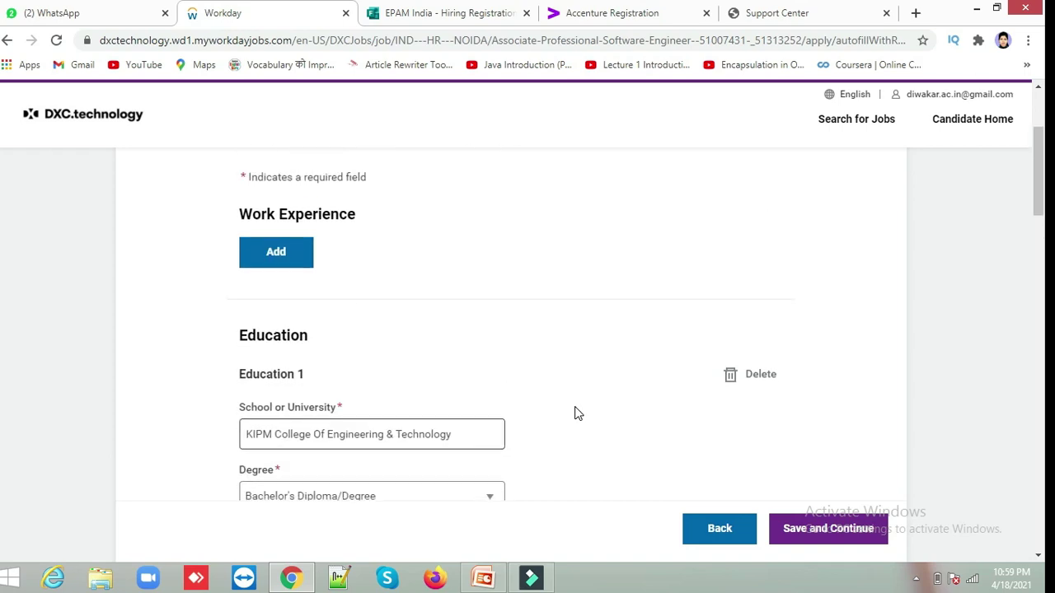
scroll(577, 414, "down", 5)
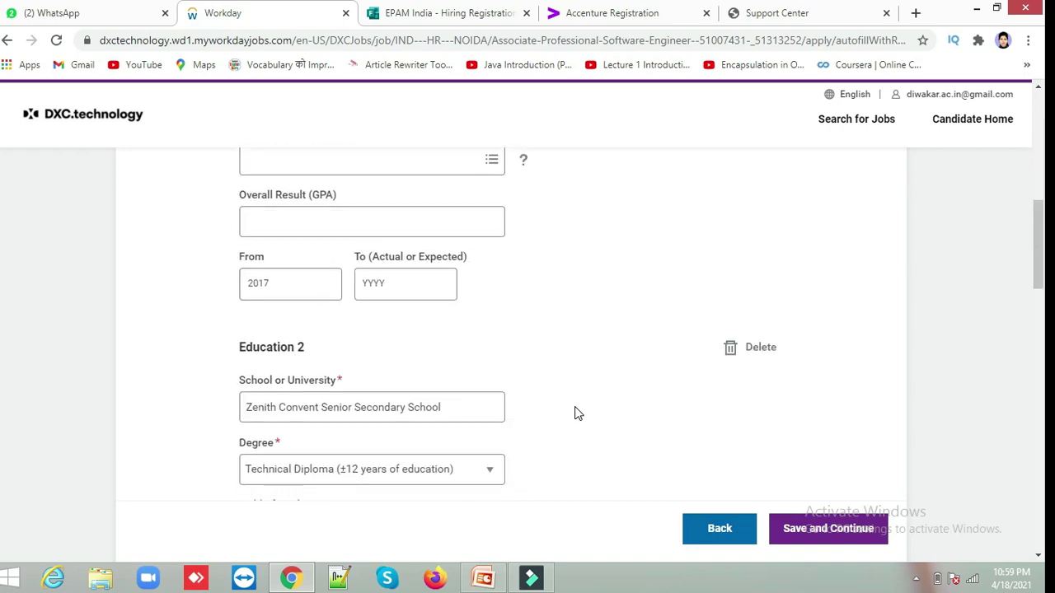
Enter 2020 as the To year of Education 1, which starts in 2017.
left_click(370, 289)
type("20")
key("Tab")
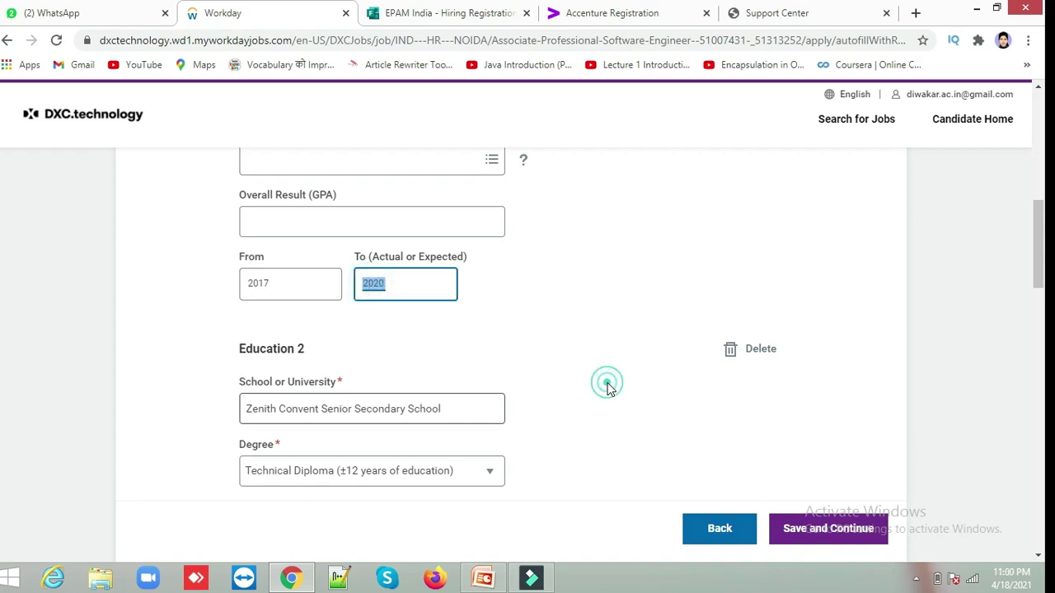
left_click(606, 383)
left_click(594, 415)
scroll(595, 417, "down", 1)
scroll(596, 417, "down", 4)
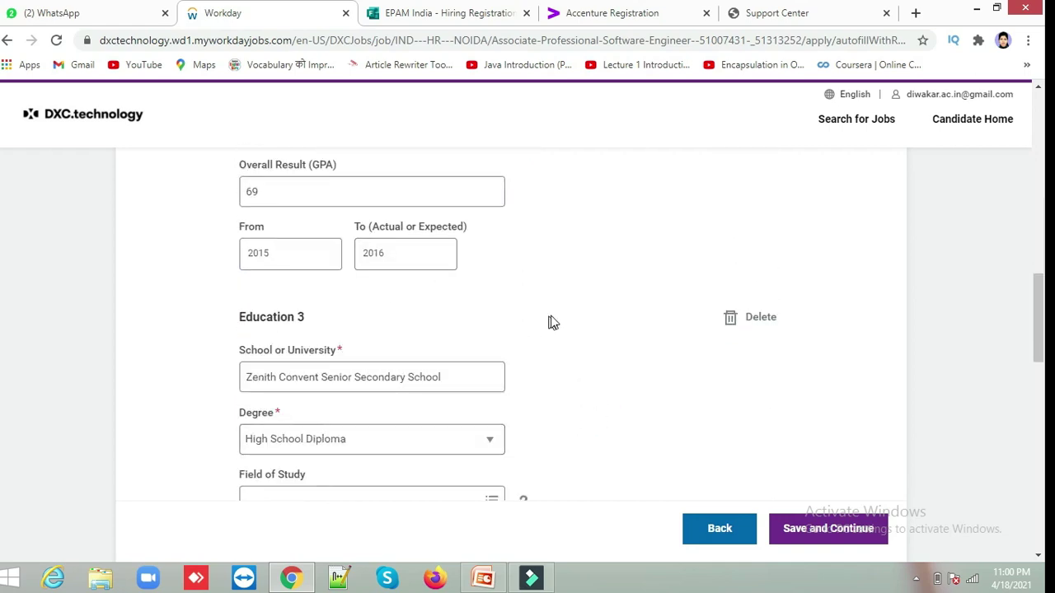
scroll(605, 334, "down", 5)
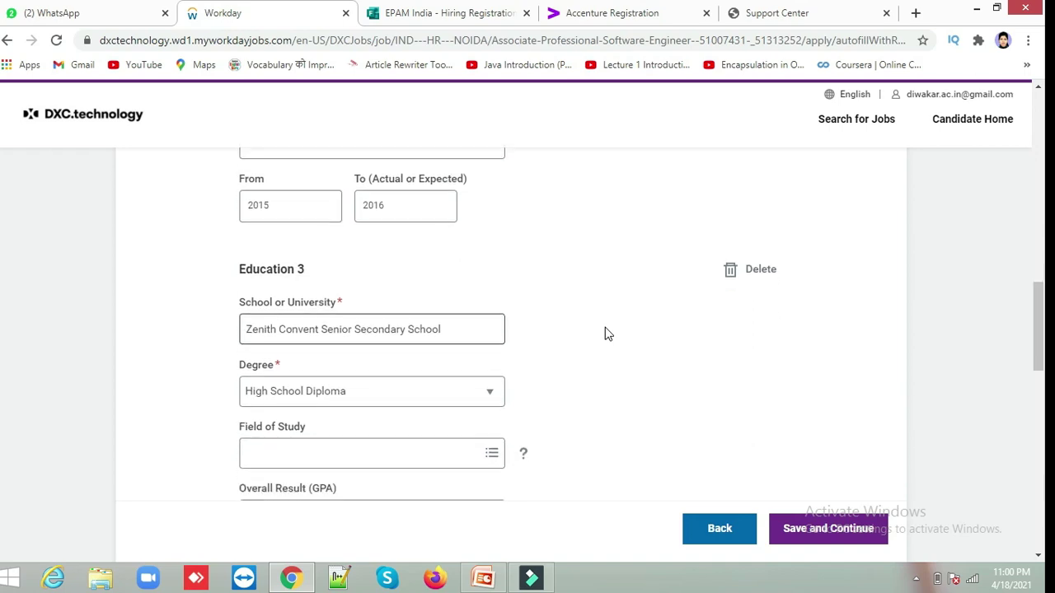
scroll(605, 334, "down", 2)
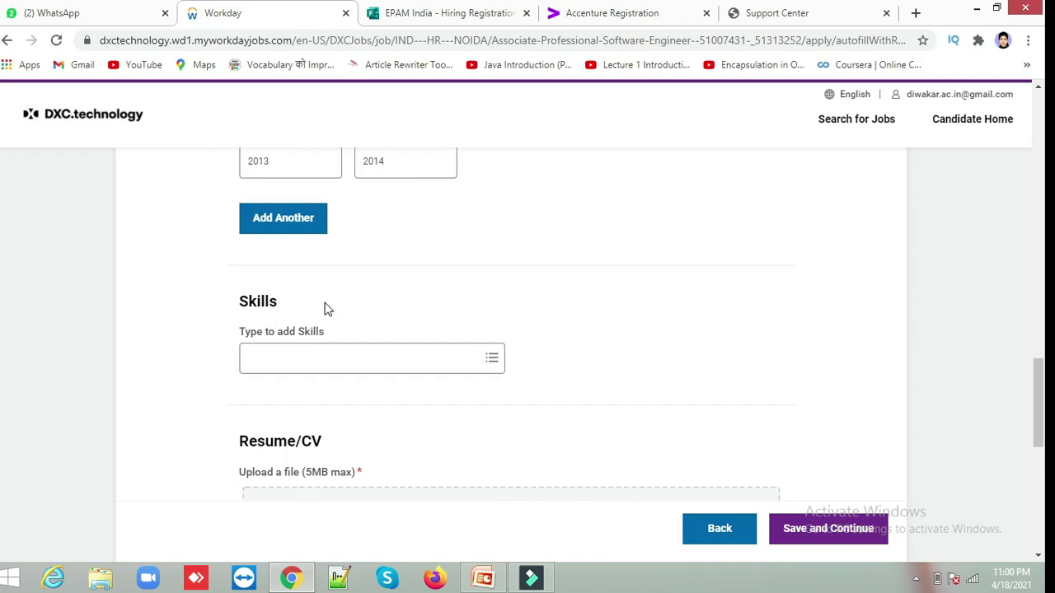
Add Microsoft to the Skills box and remove the C skill.
left_click(314, 368)
type("C")
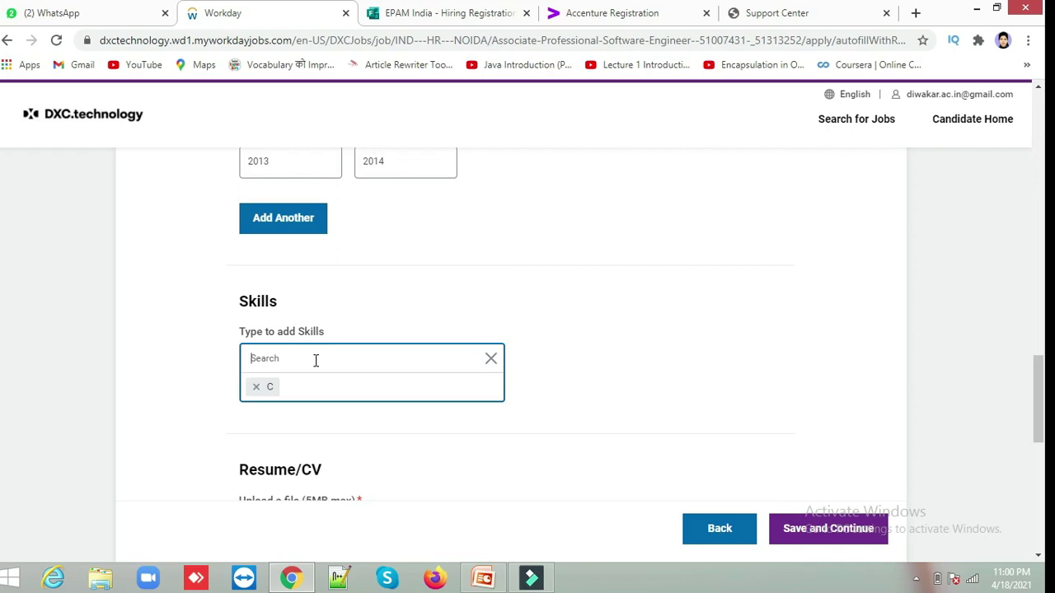
type("J")
key("BackSpace")
key("BackSpace")
type("icrosoft")
key("Return")
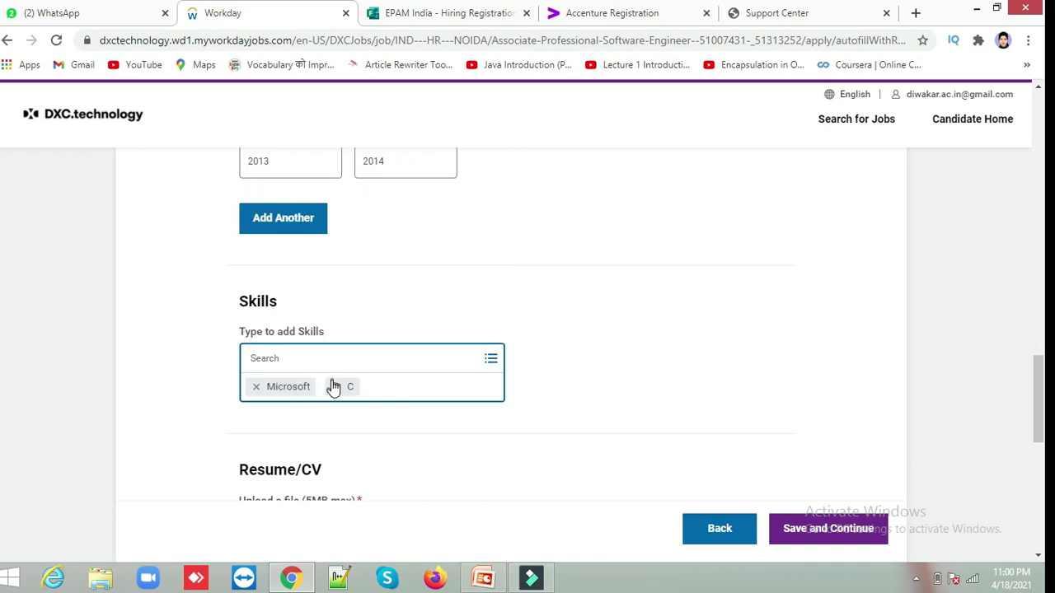
left_click(336, 387)
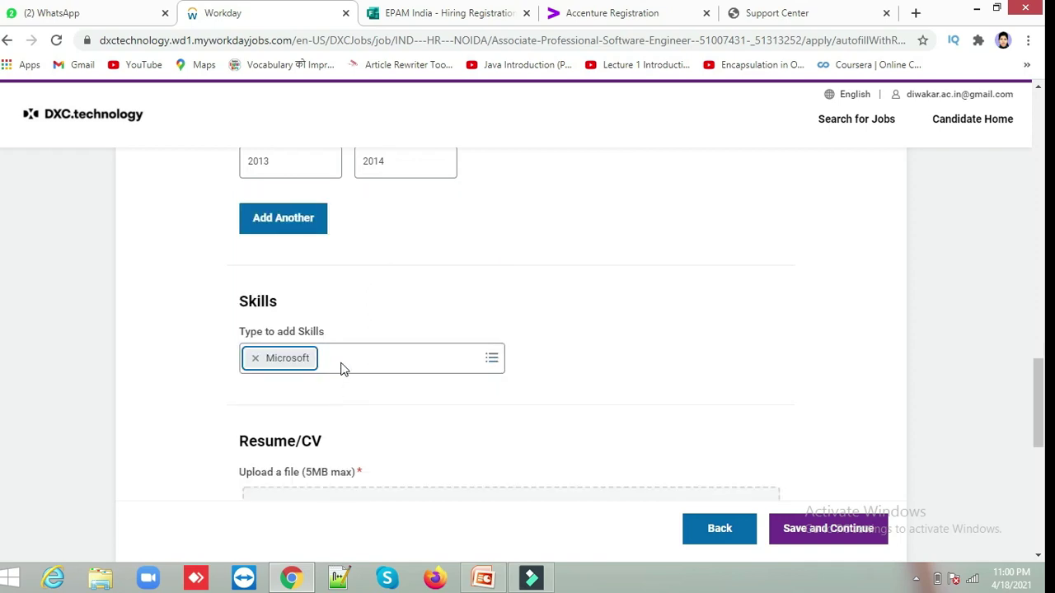
Add Tally as a skill and save the My Experience page.
left_click(343, 357)
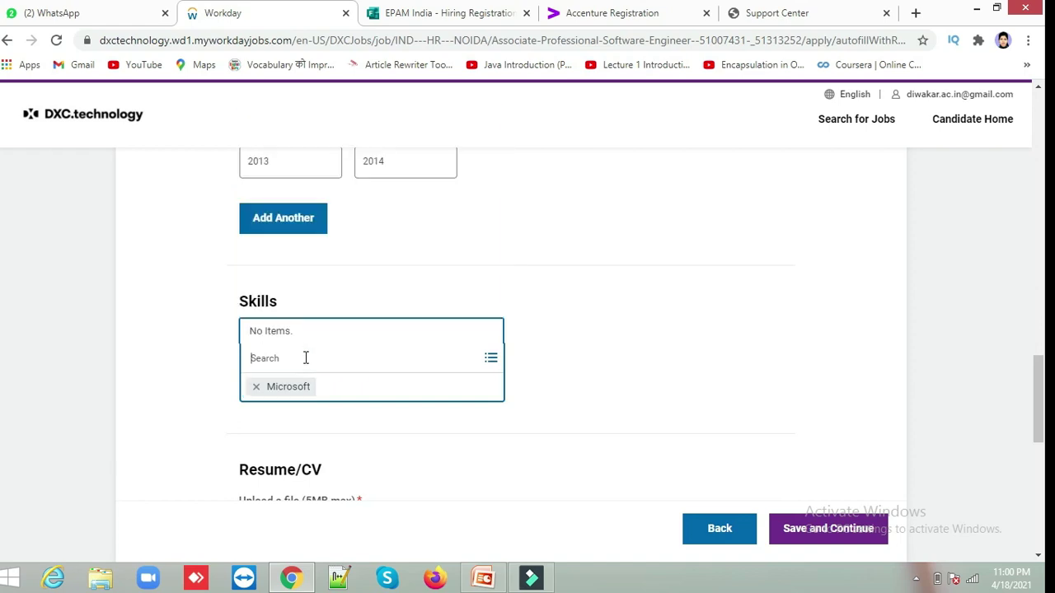
type("Tally")
key("Return")
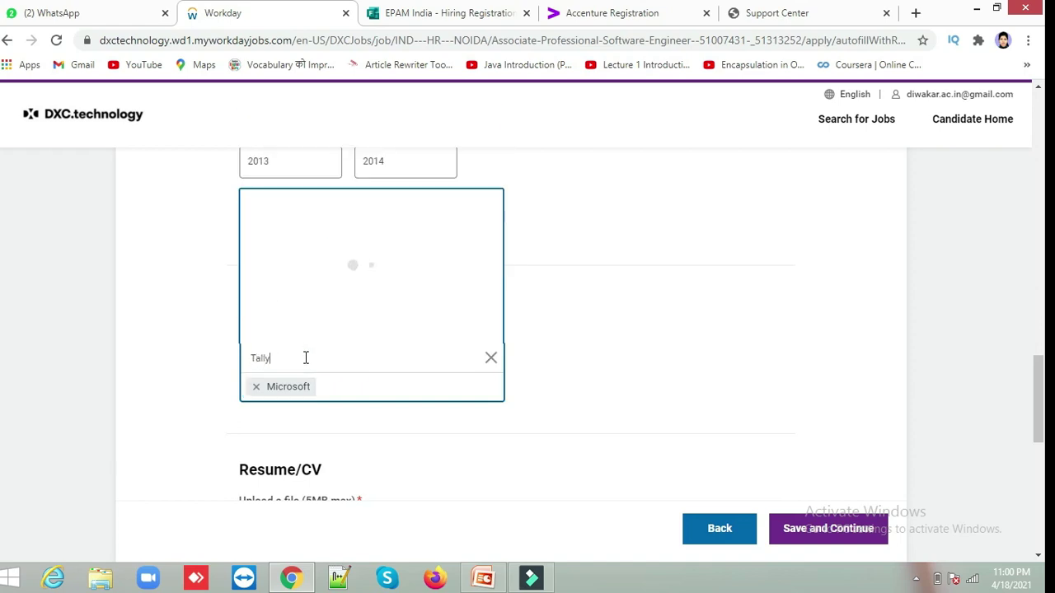
left_click(558, 408)
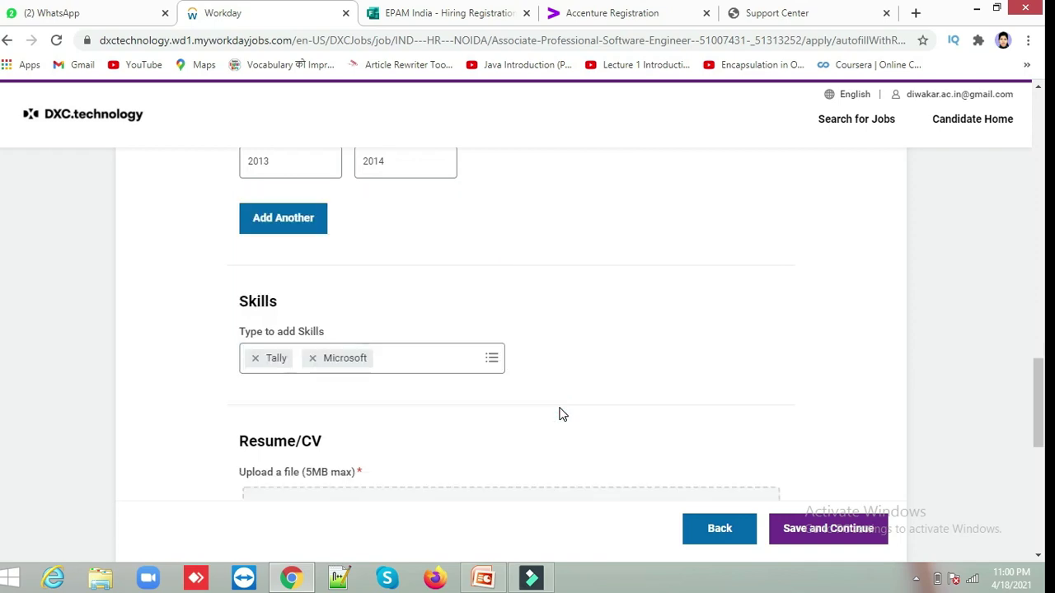
scroll(559, 414, "down", 4)
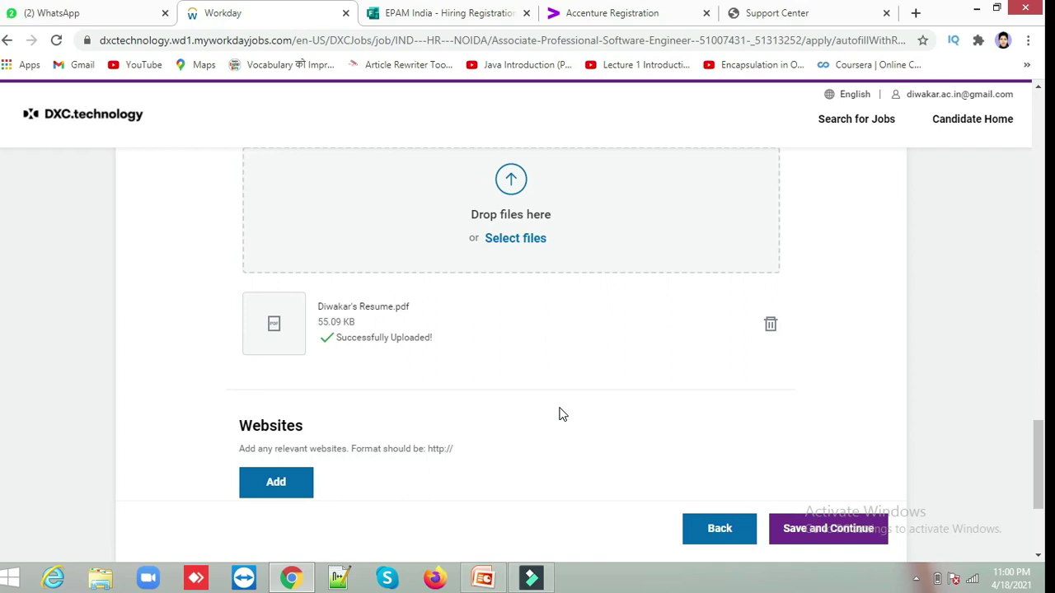
scroll(559, 414, "down", 2)
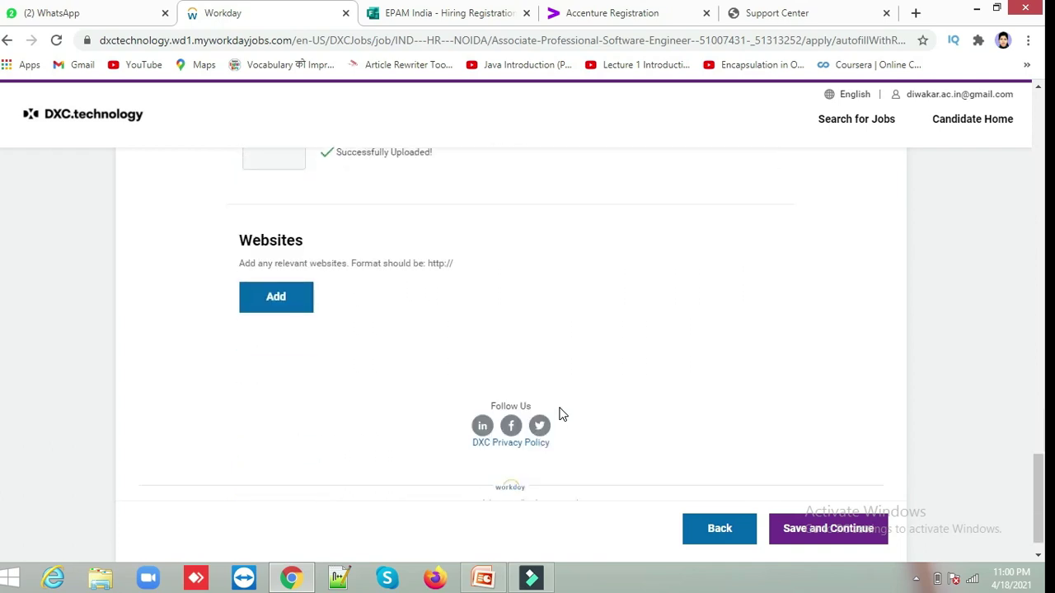
left_click(823, 529)
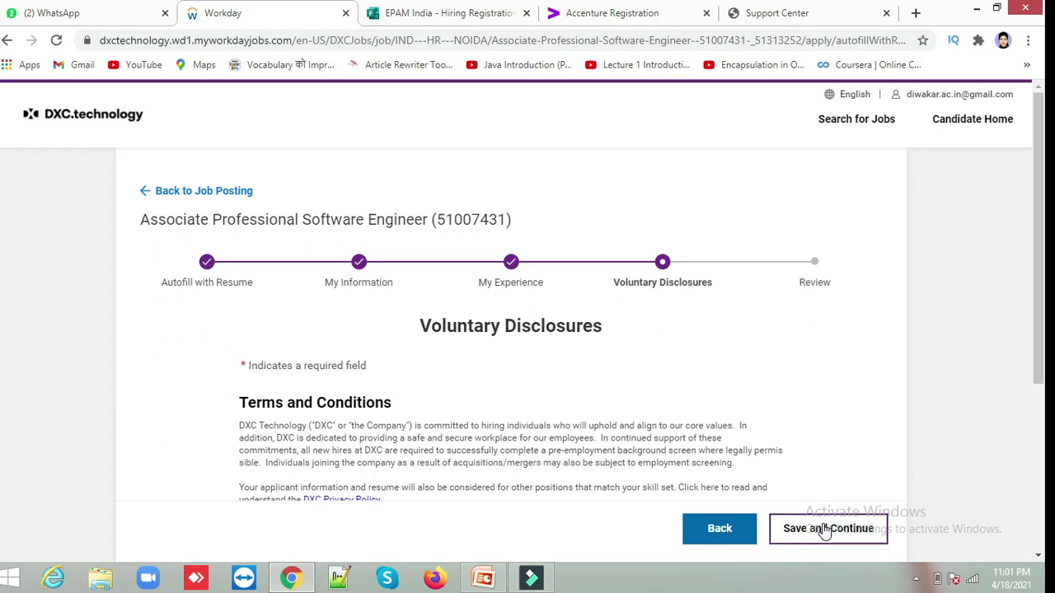
Consent to the terms and conditions with 'Yes, I have read and consent', then save.
scroll(824, 532, "down", 3)
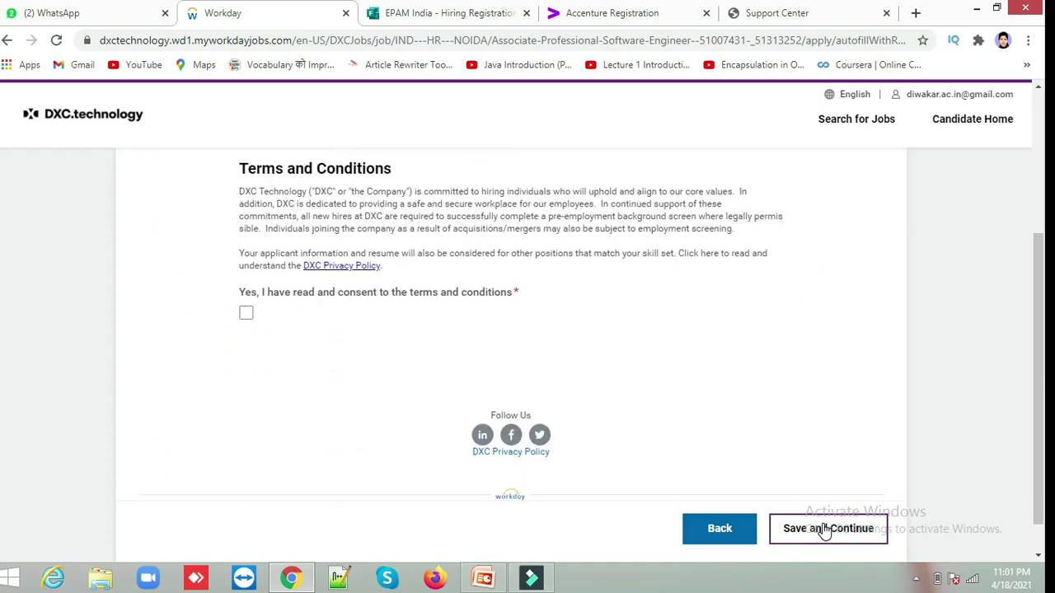
left_click(245, 274)
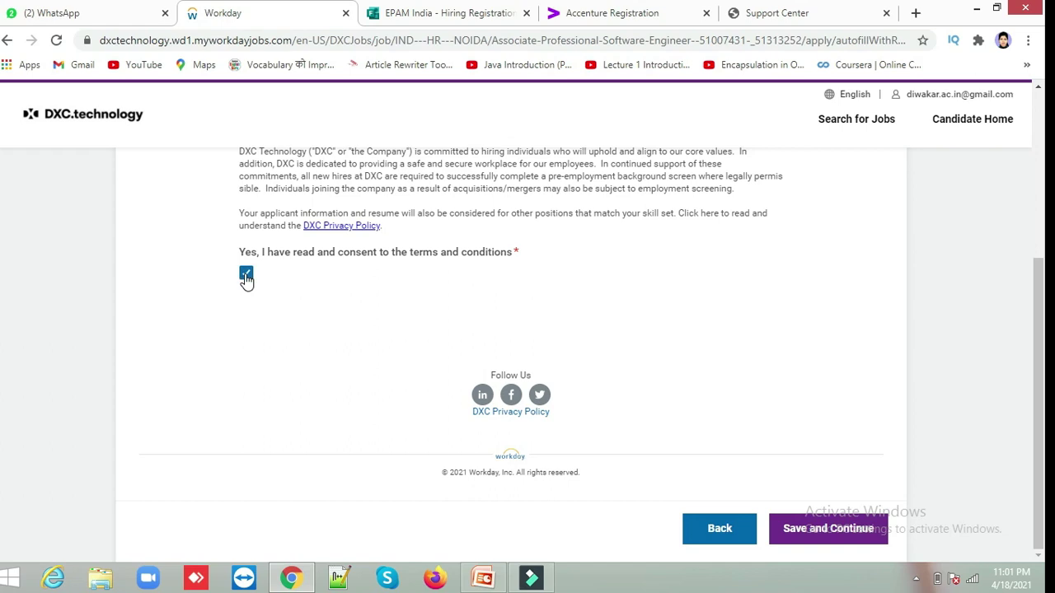
left_click(816, 537)
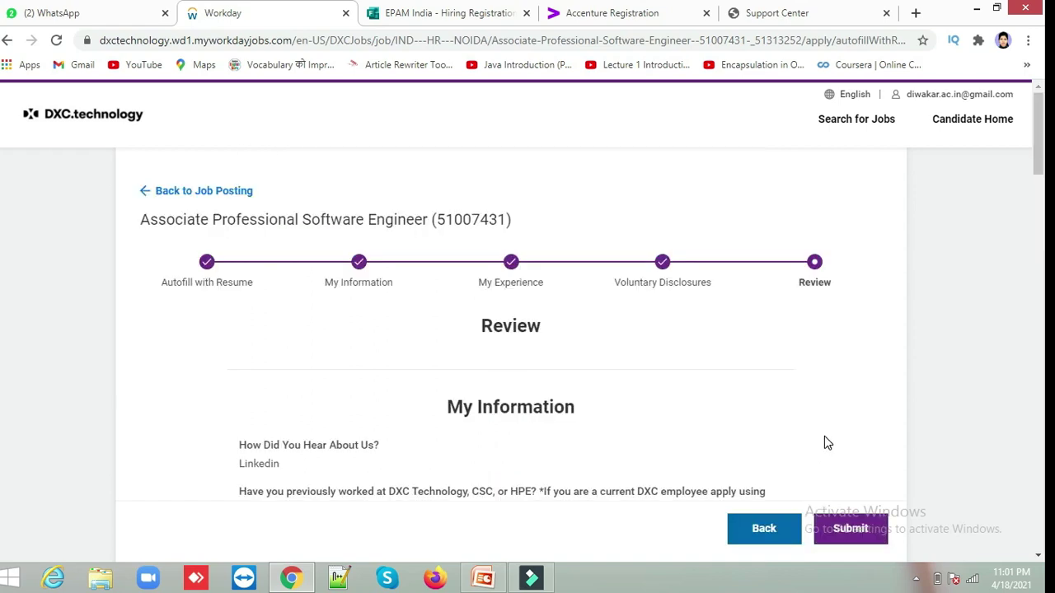
Look over the Review summary and submit the DXC Technology application.
scroll(824, 437, "down", 10)
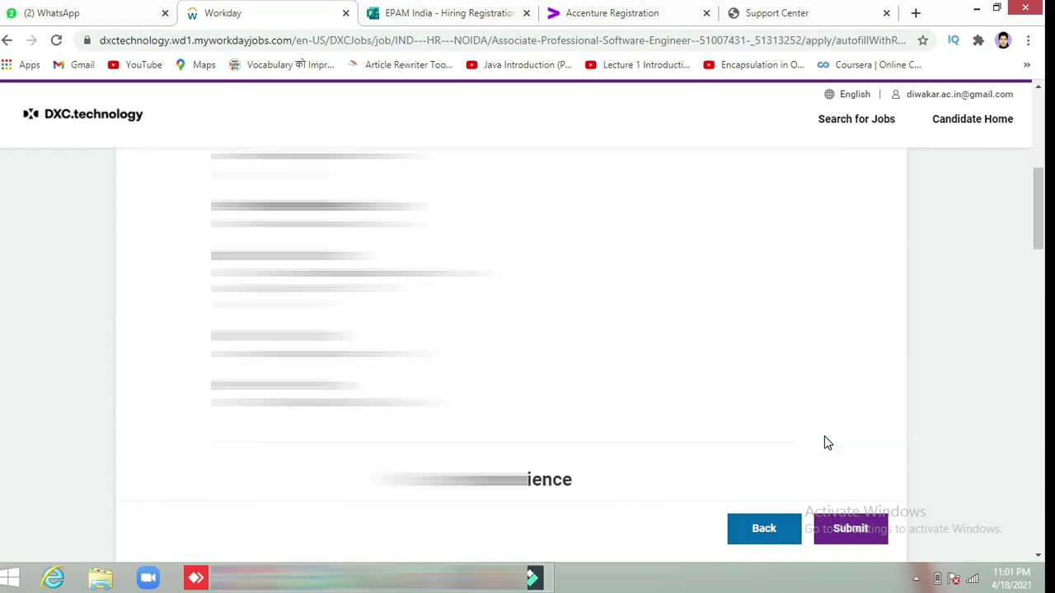
scroll(824, 442, "down", 12)
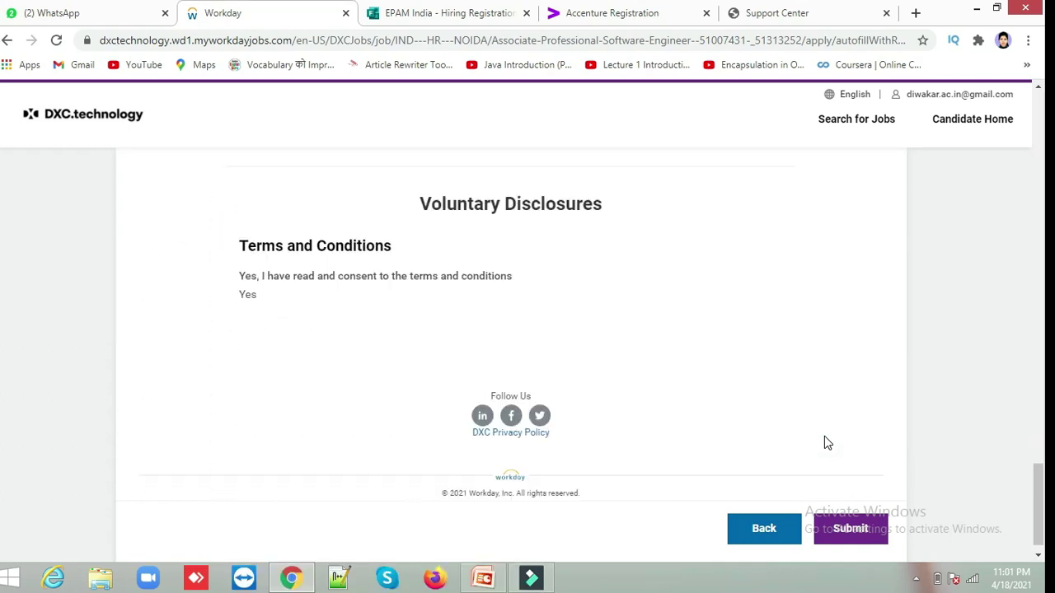
left_click(861, 526)
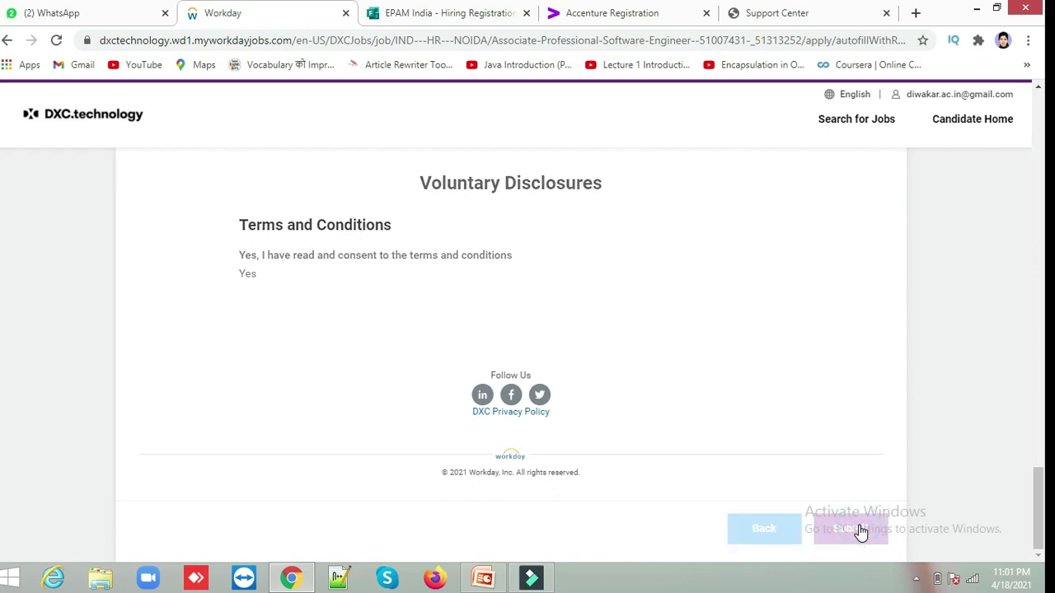